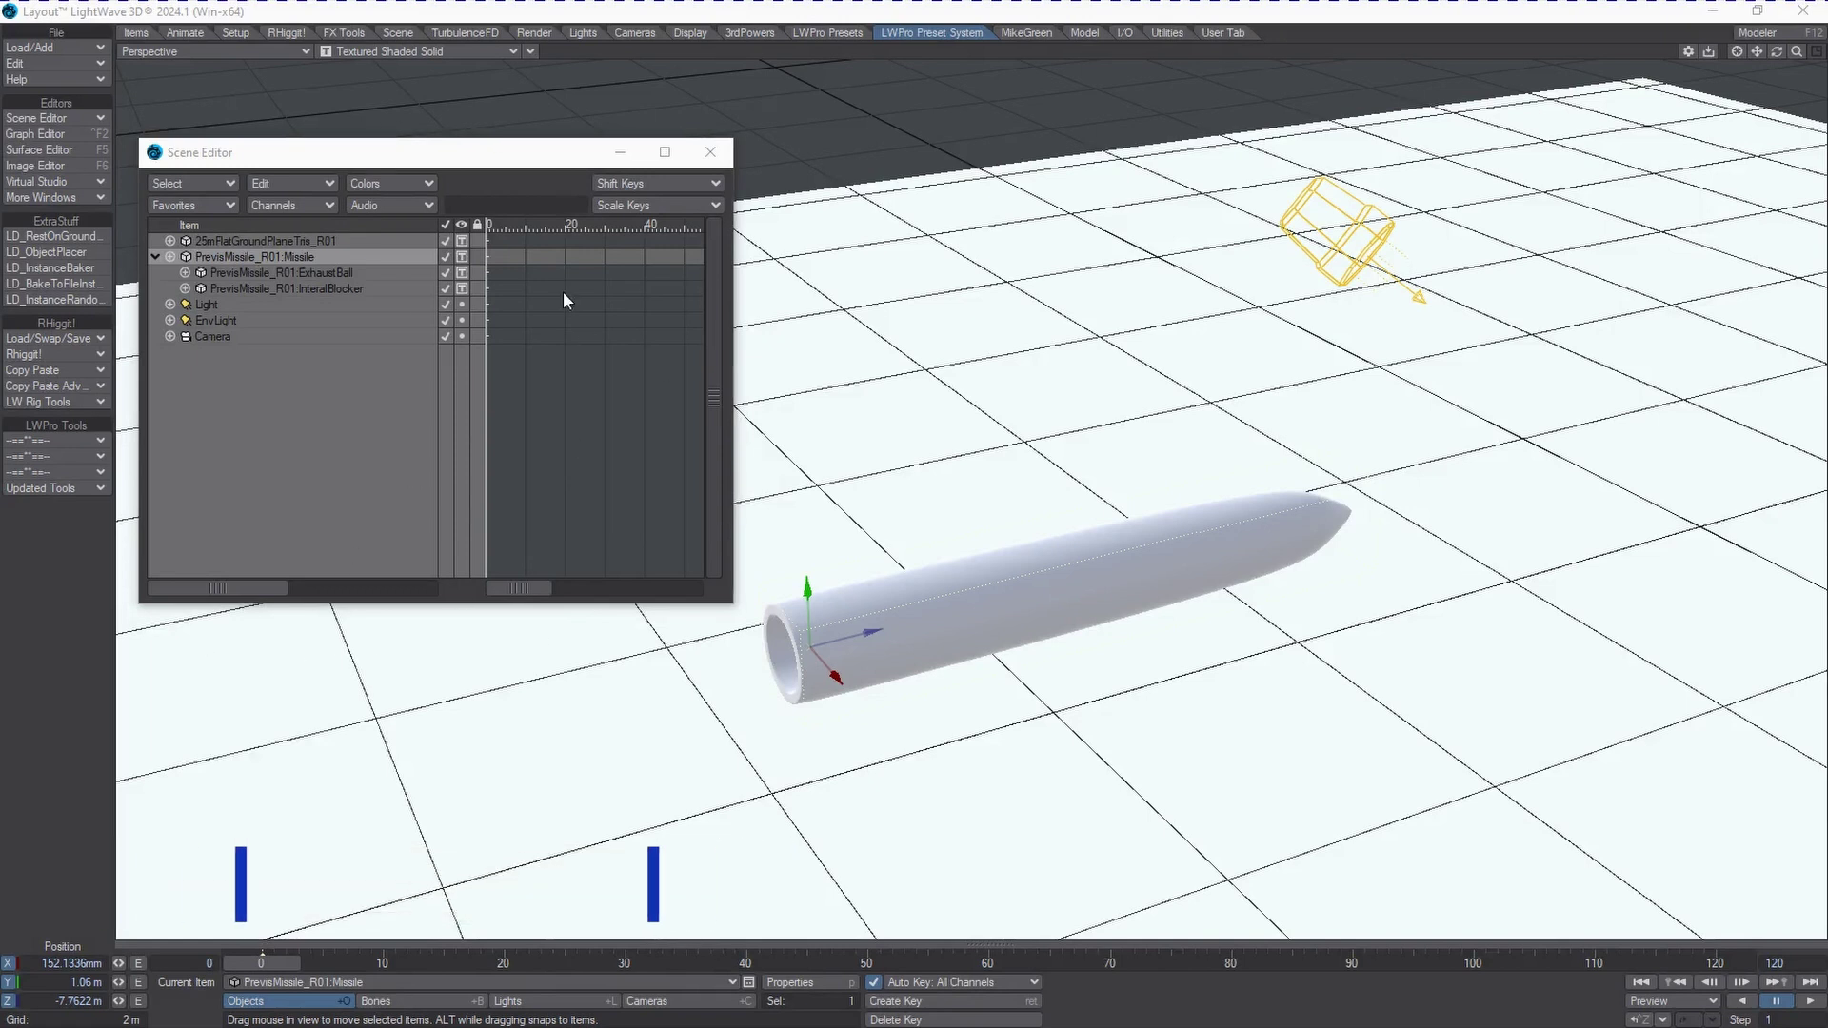
pyautogui.moveTo(334, 162); pyautogui.dragTo(338, 165)
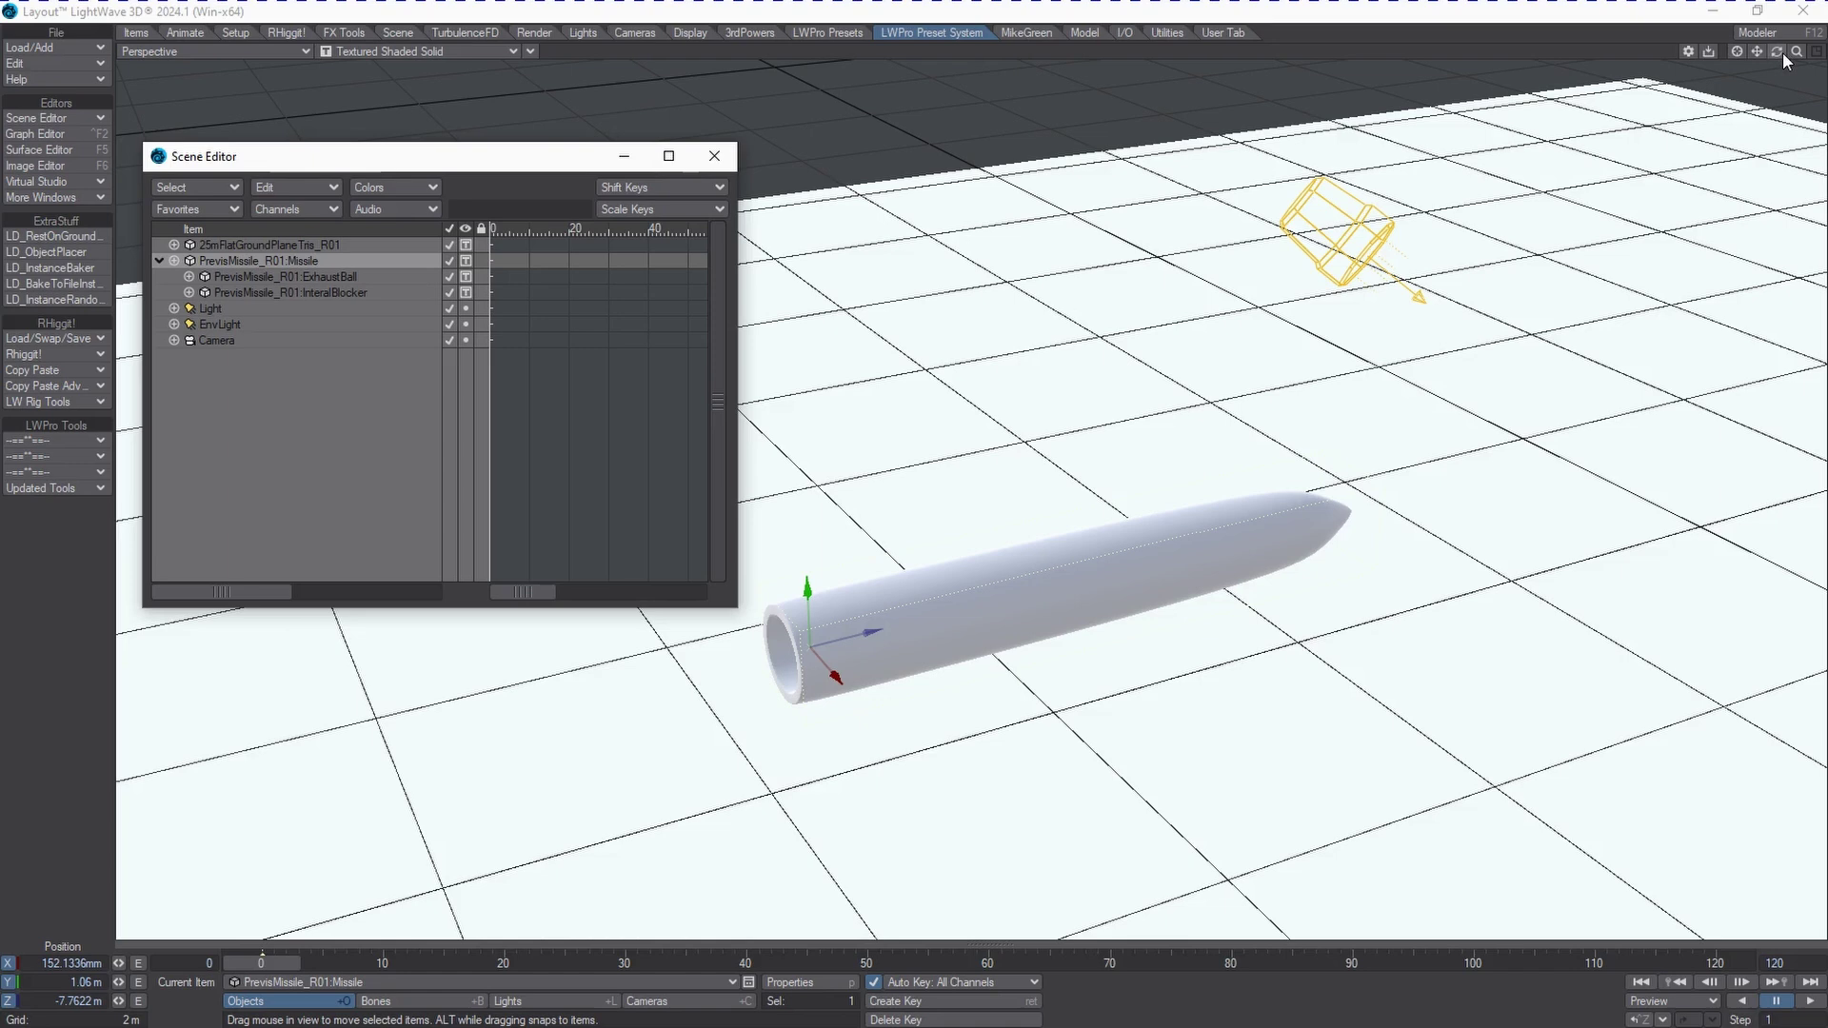
pyautogui.moveTo(1777, 52)
pyautogui.mouseDown()
pyautogui.moveTo(1802, 58)
pyautogui.moveTo(1782, 63)
pyautogui.mouseUp()
pyautogui.press('Up')
pyautogui.click(1737, 53)
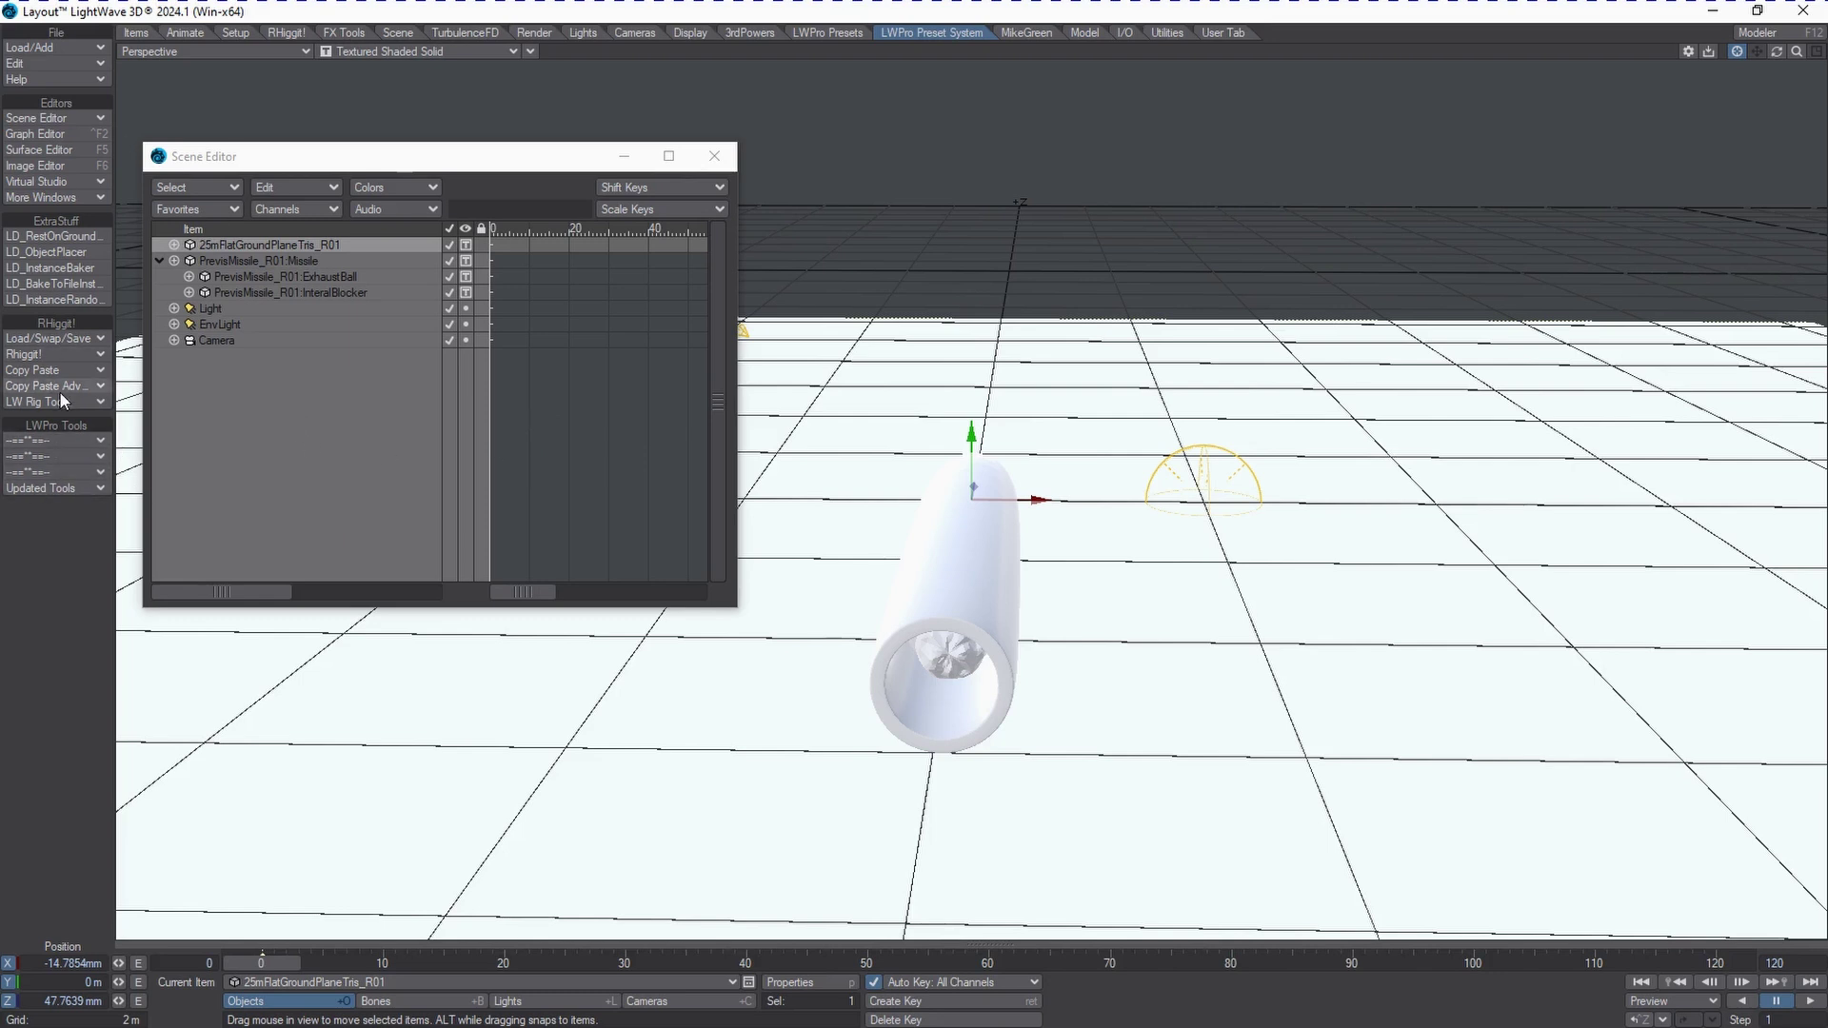
# Step: Apply Change SubPatch to all scene objects with a render subpatch level of 3 and a display level of 0
pyautogui.click(75, 448)
pyautogui.moveTo(77, 439)
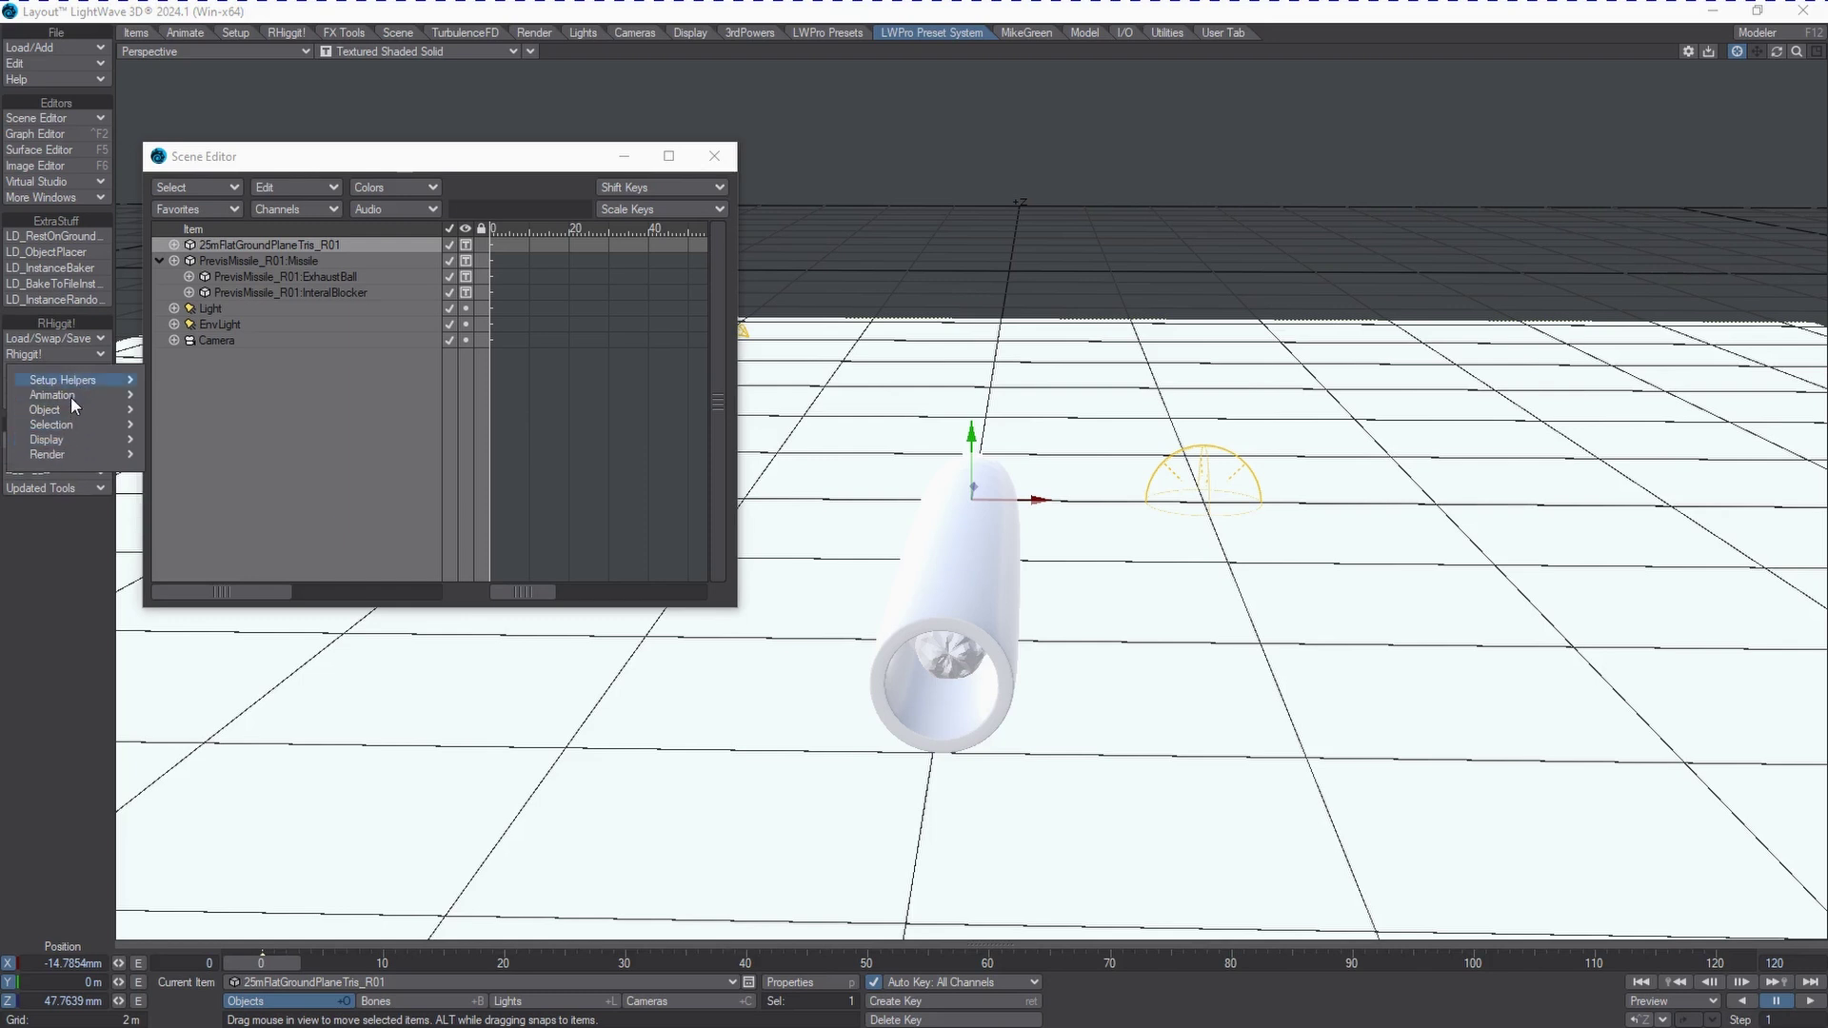
pyautogui.moveTo(73, 392)
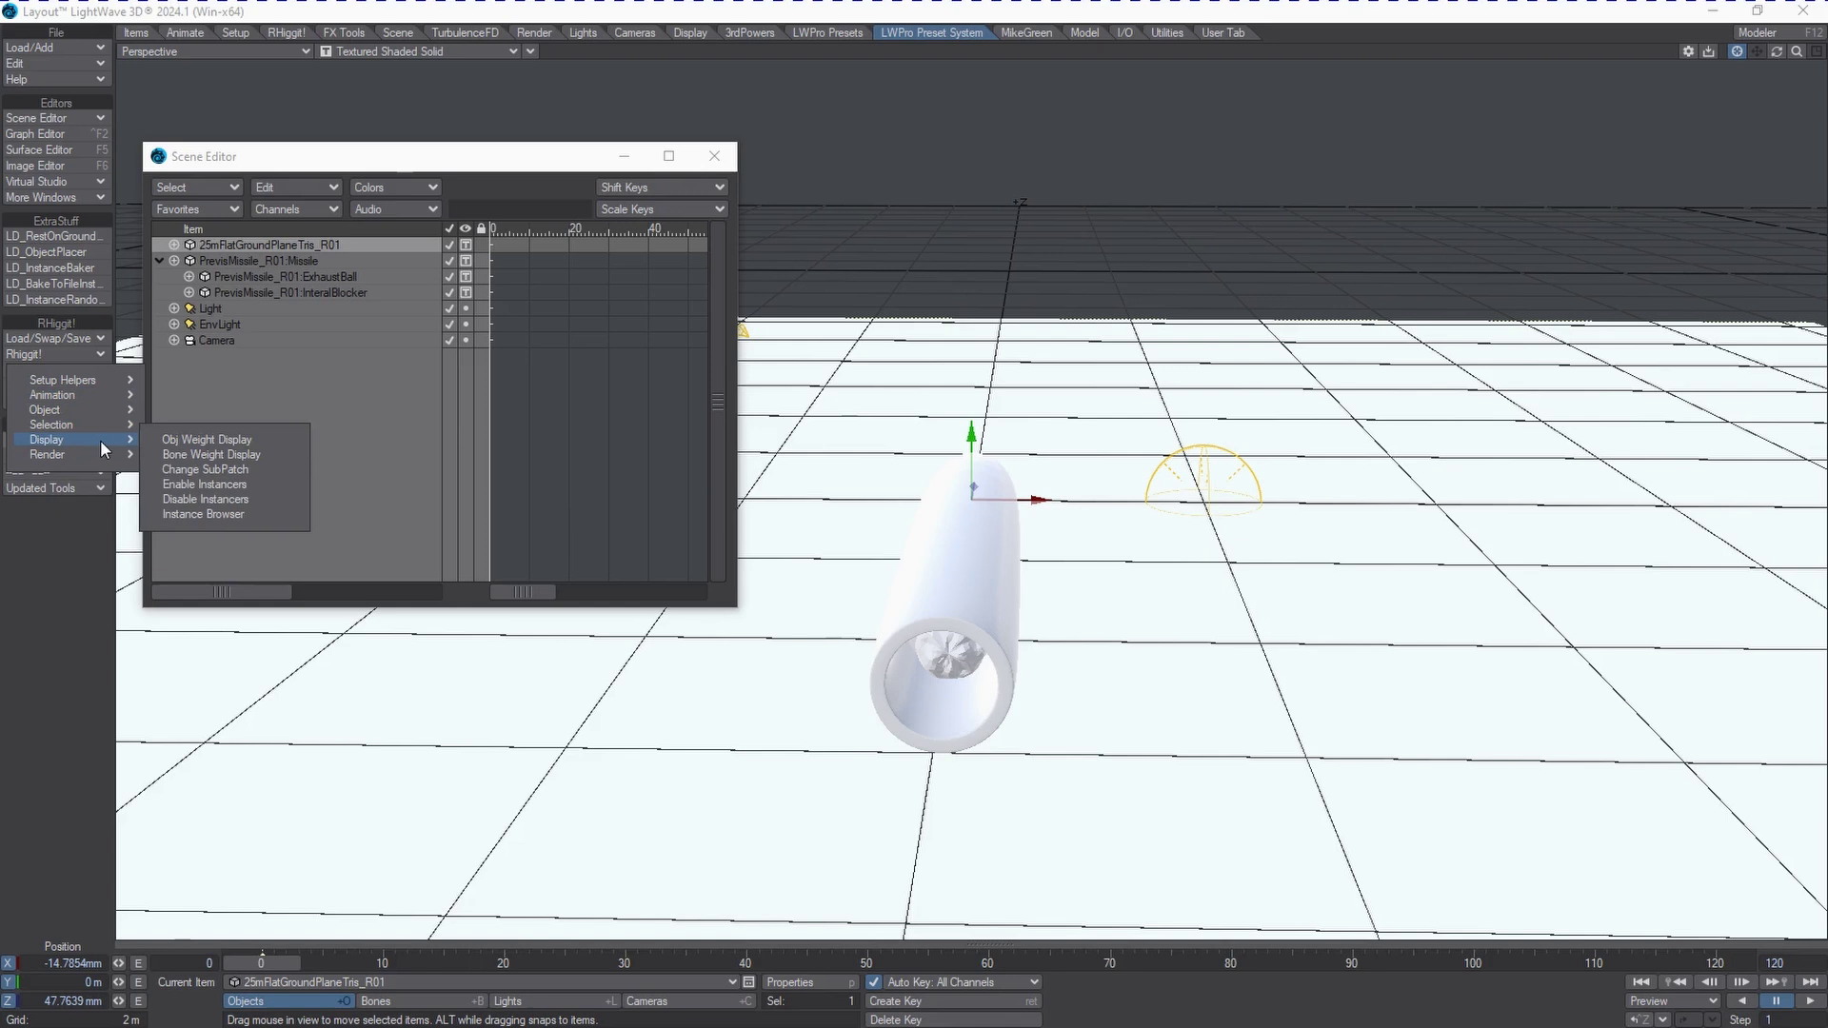
pyautogui.click(217, 468)
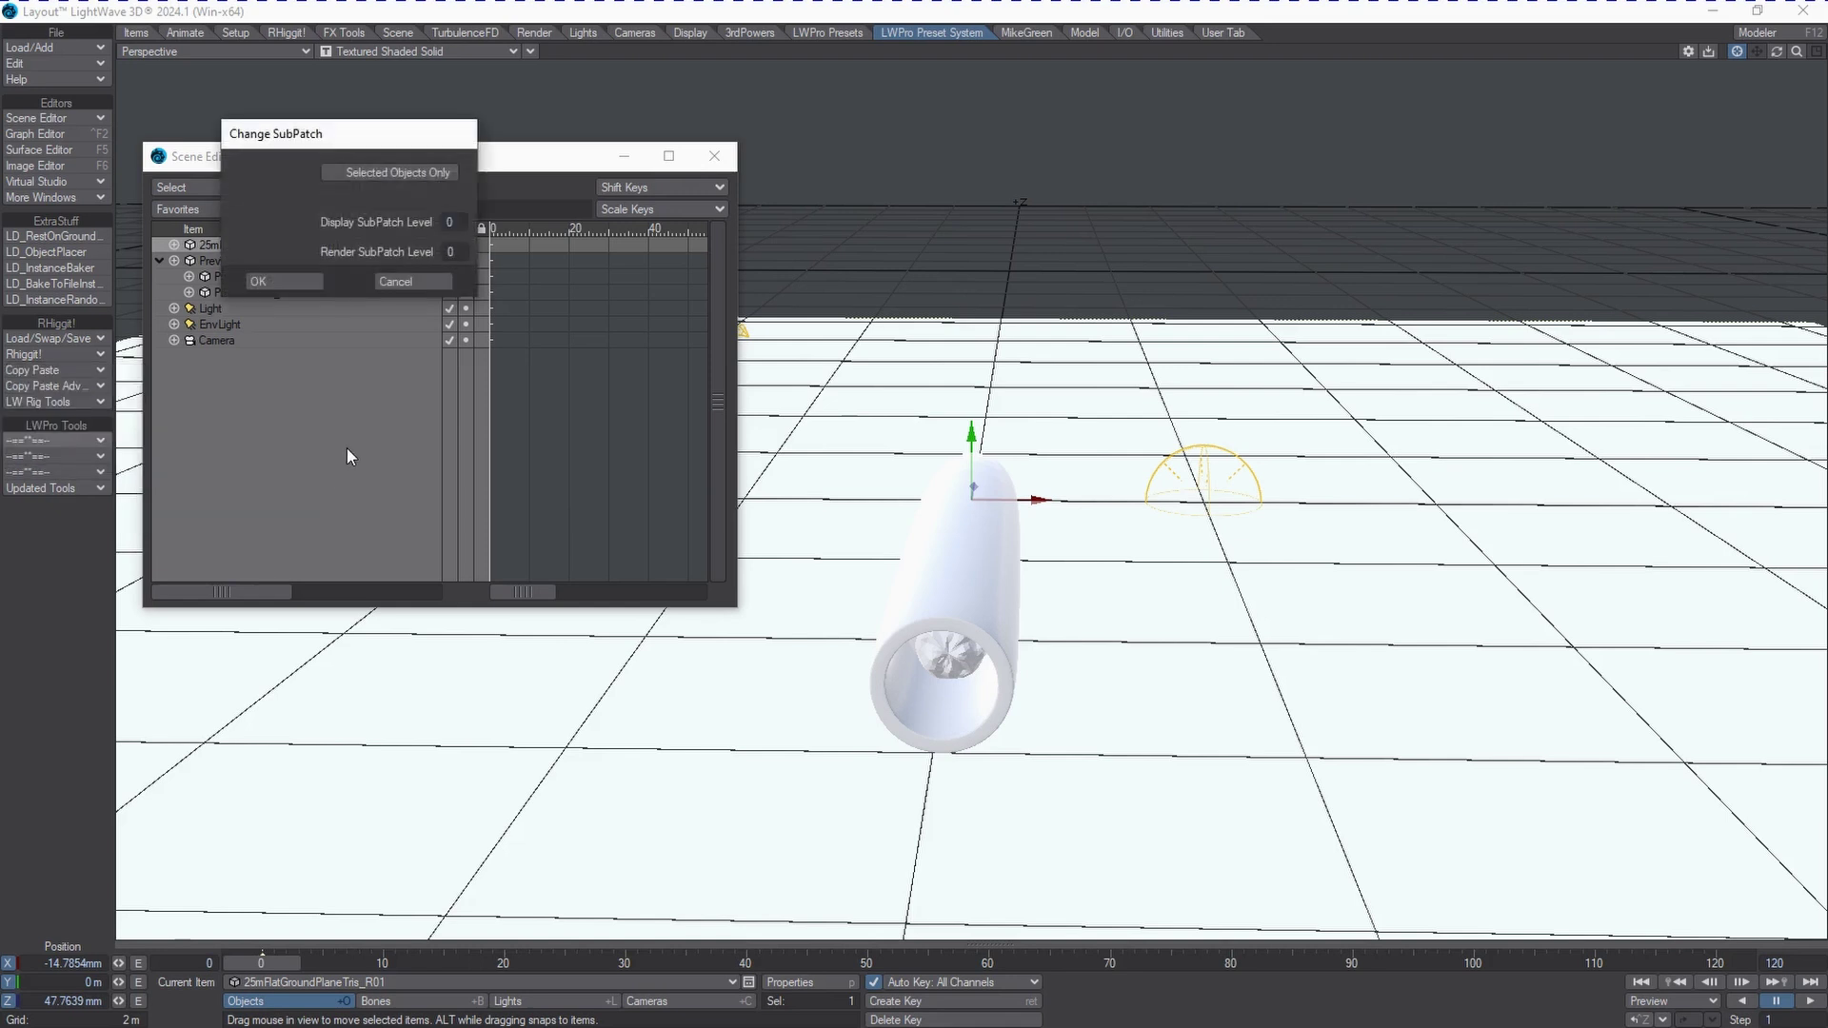
pyautogui.moveTo(313, 153); pyautogui.dragTo(401, 480)
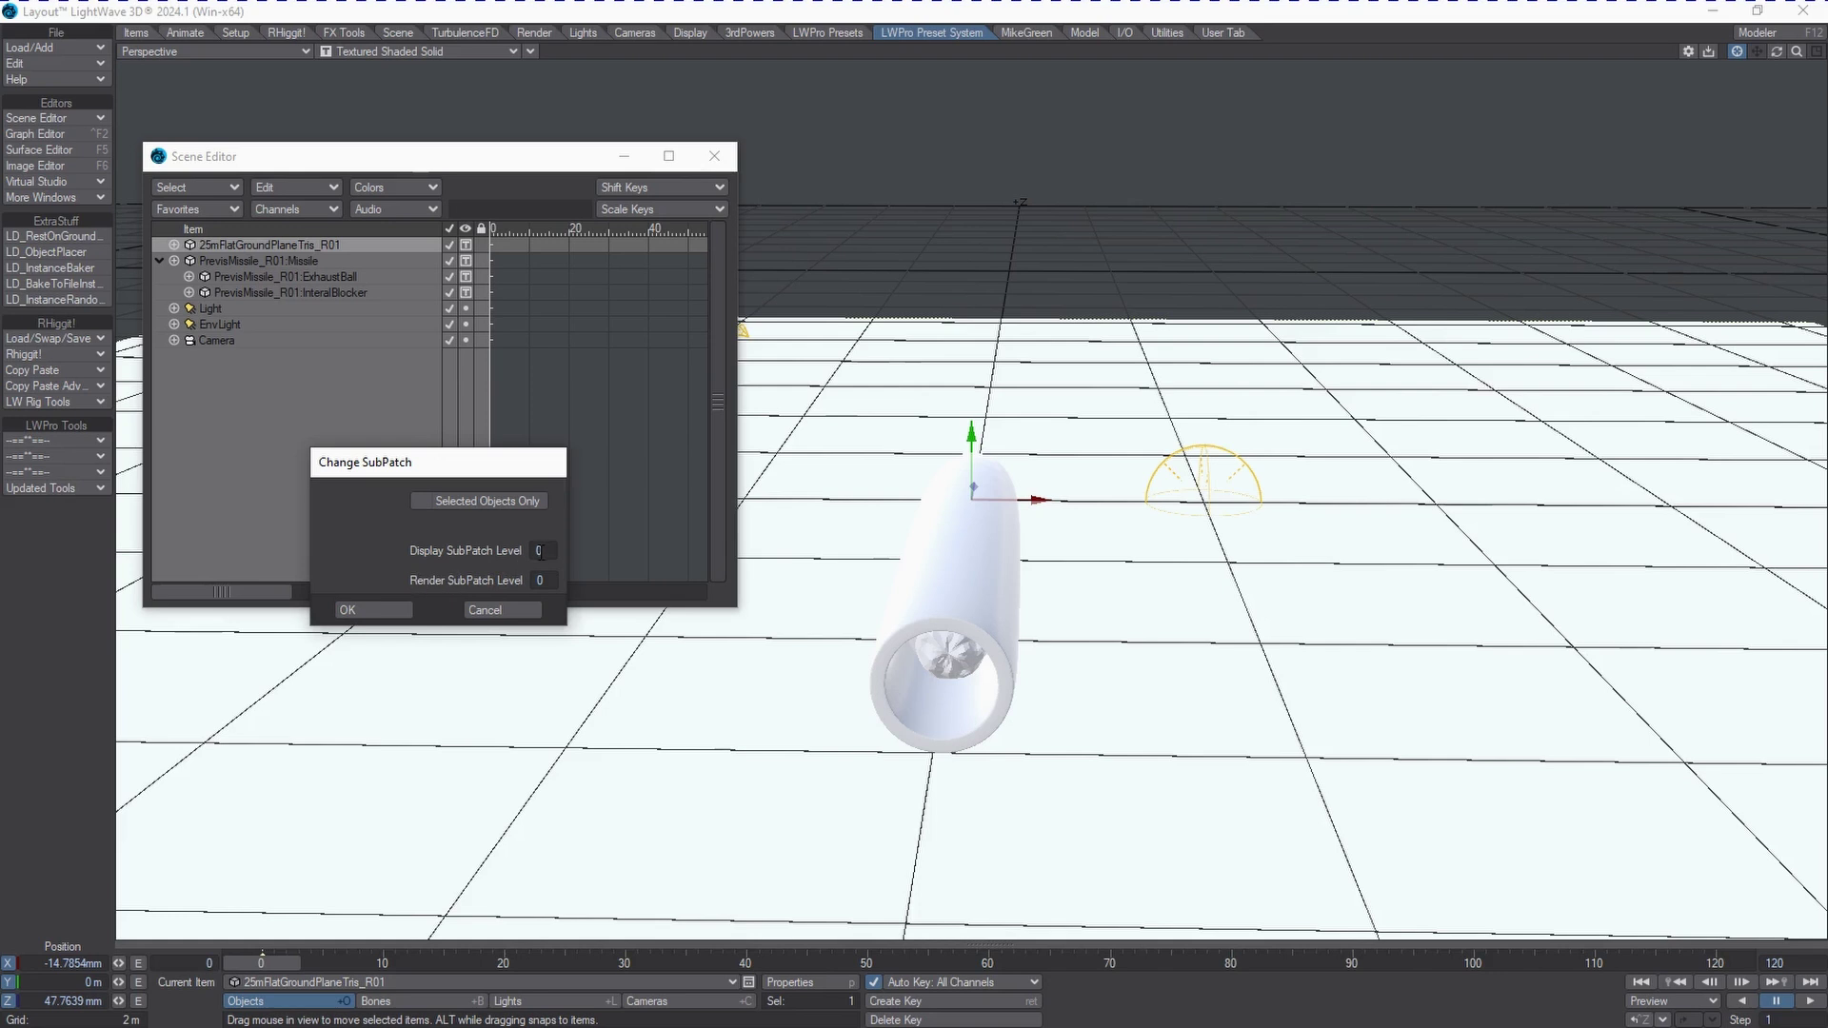
pyautogui.press('Tab')
pyautogui.write('3')
pyautogui.click(373, 607)
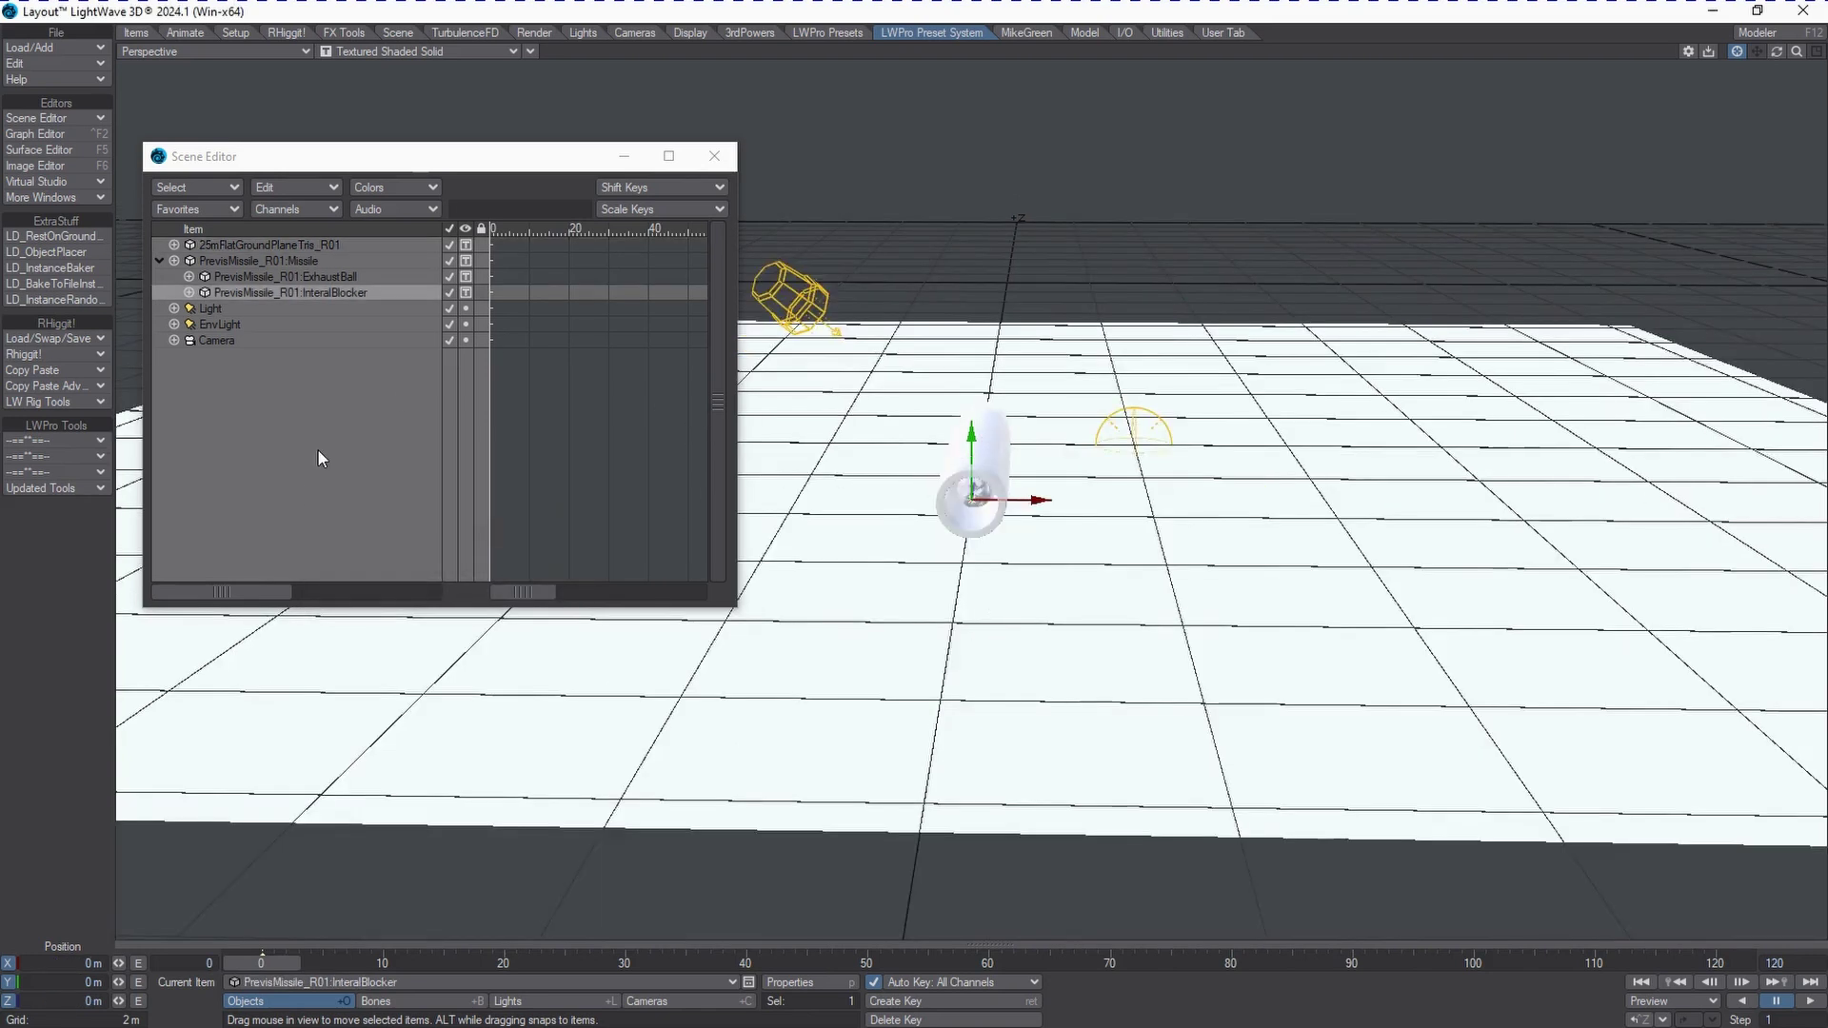
# Step: Check the Subdivision settings in the InteralBlocker object's properties
pyautogui.press('p')
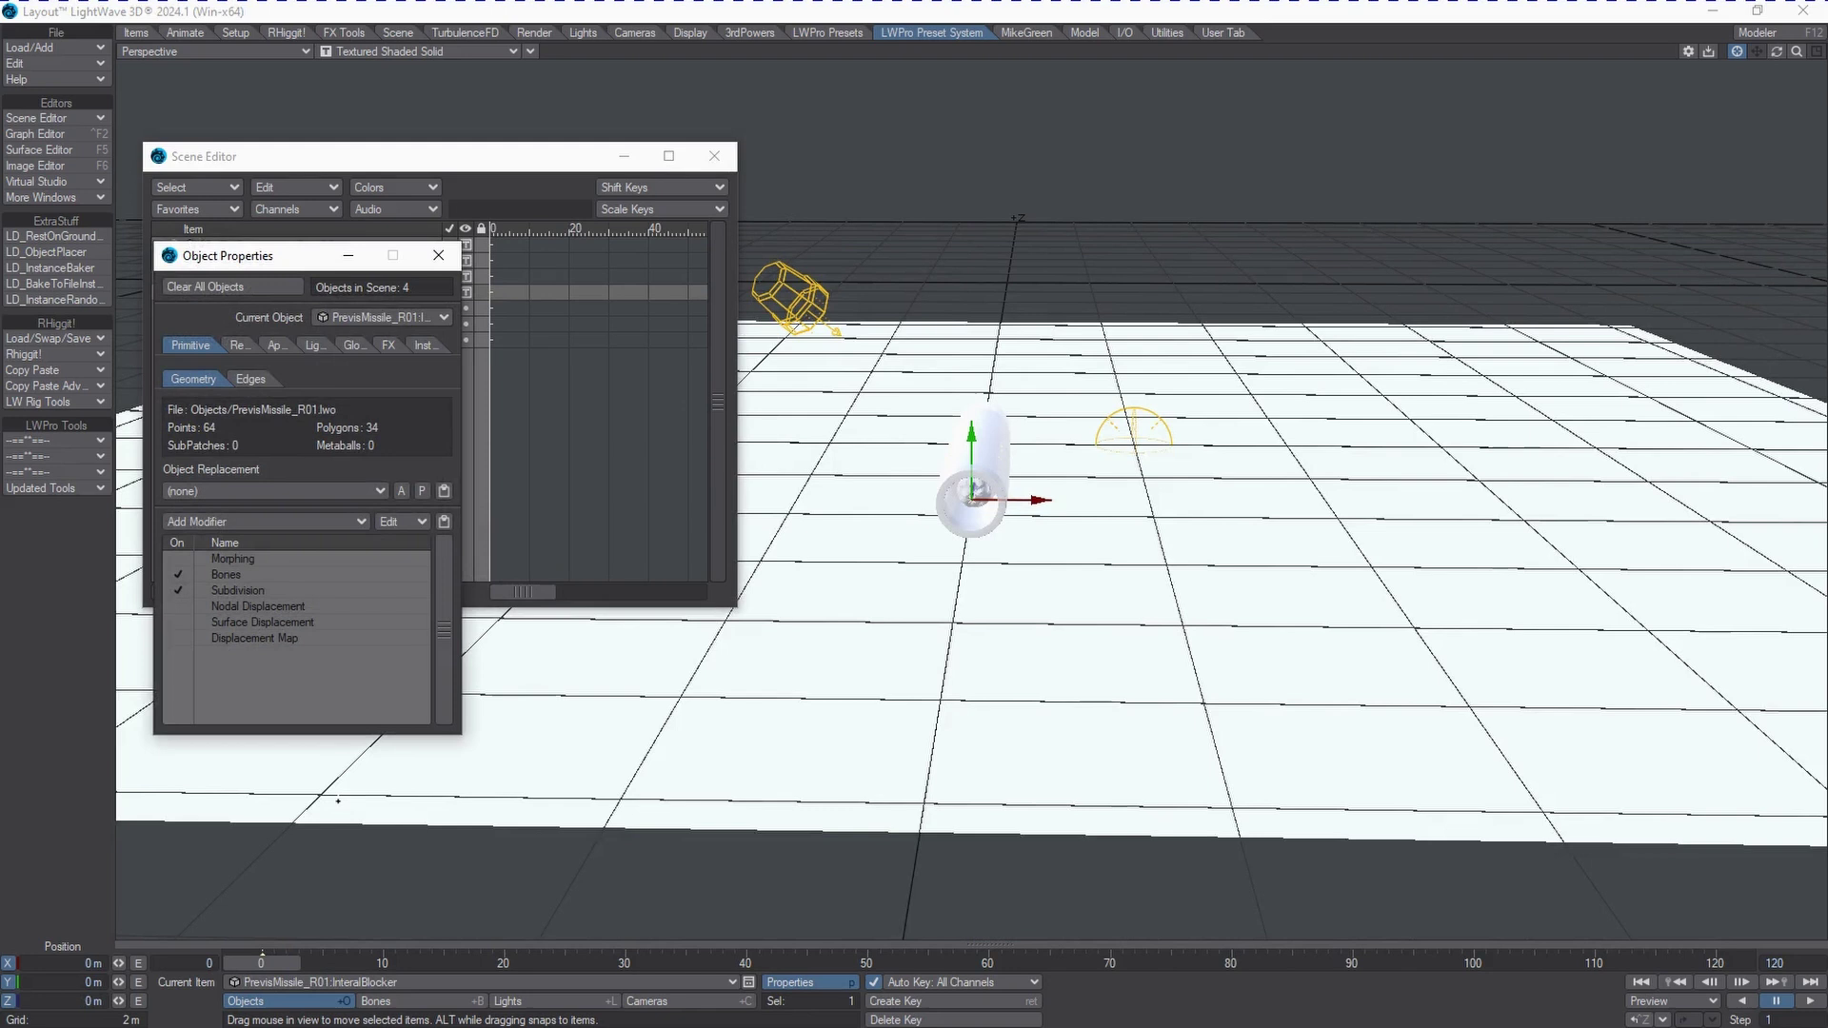
pyautogui.click(243, 591)
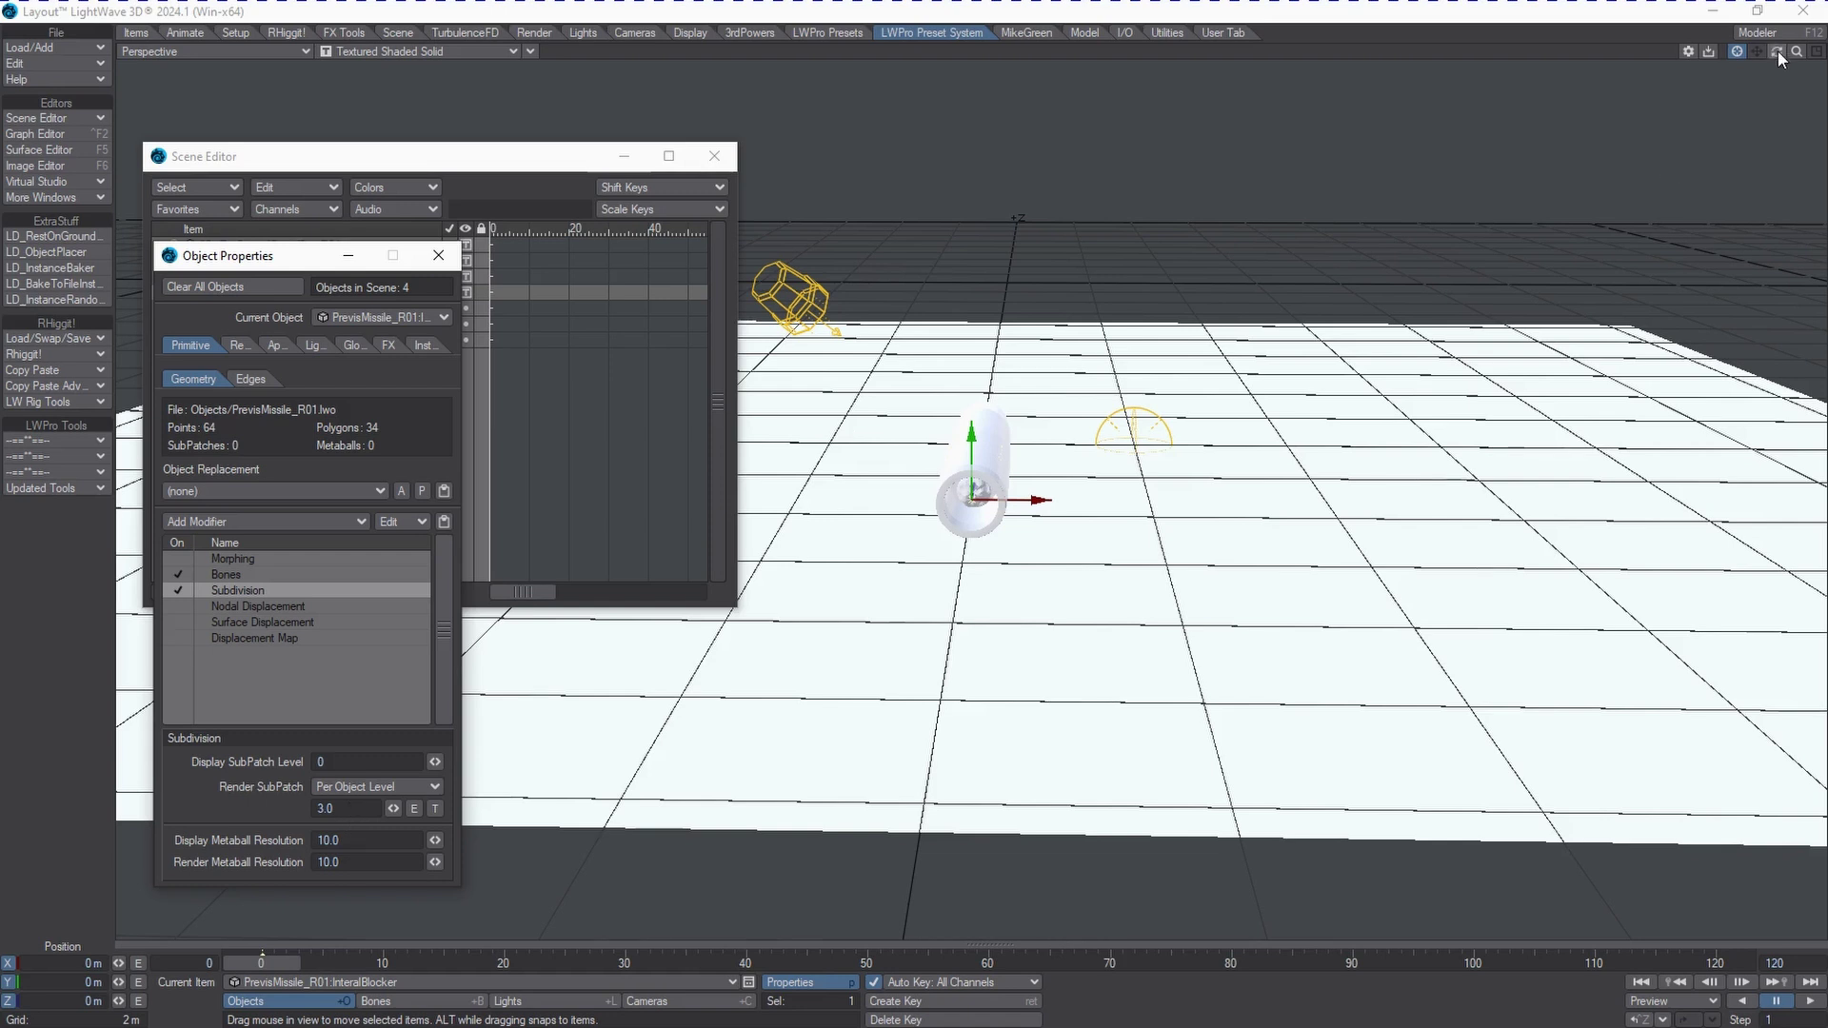
pyautogui.moveTo(1776, 53); pyautogui.dragTo(1780, 61)
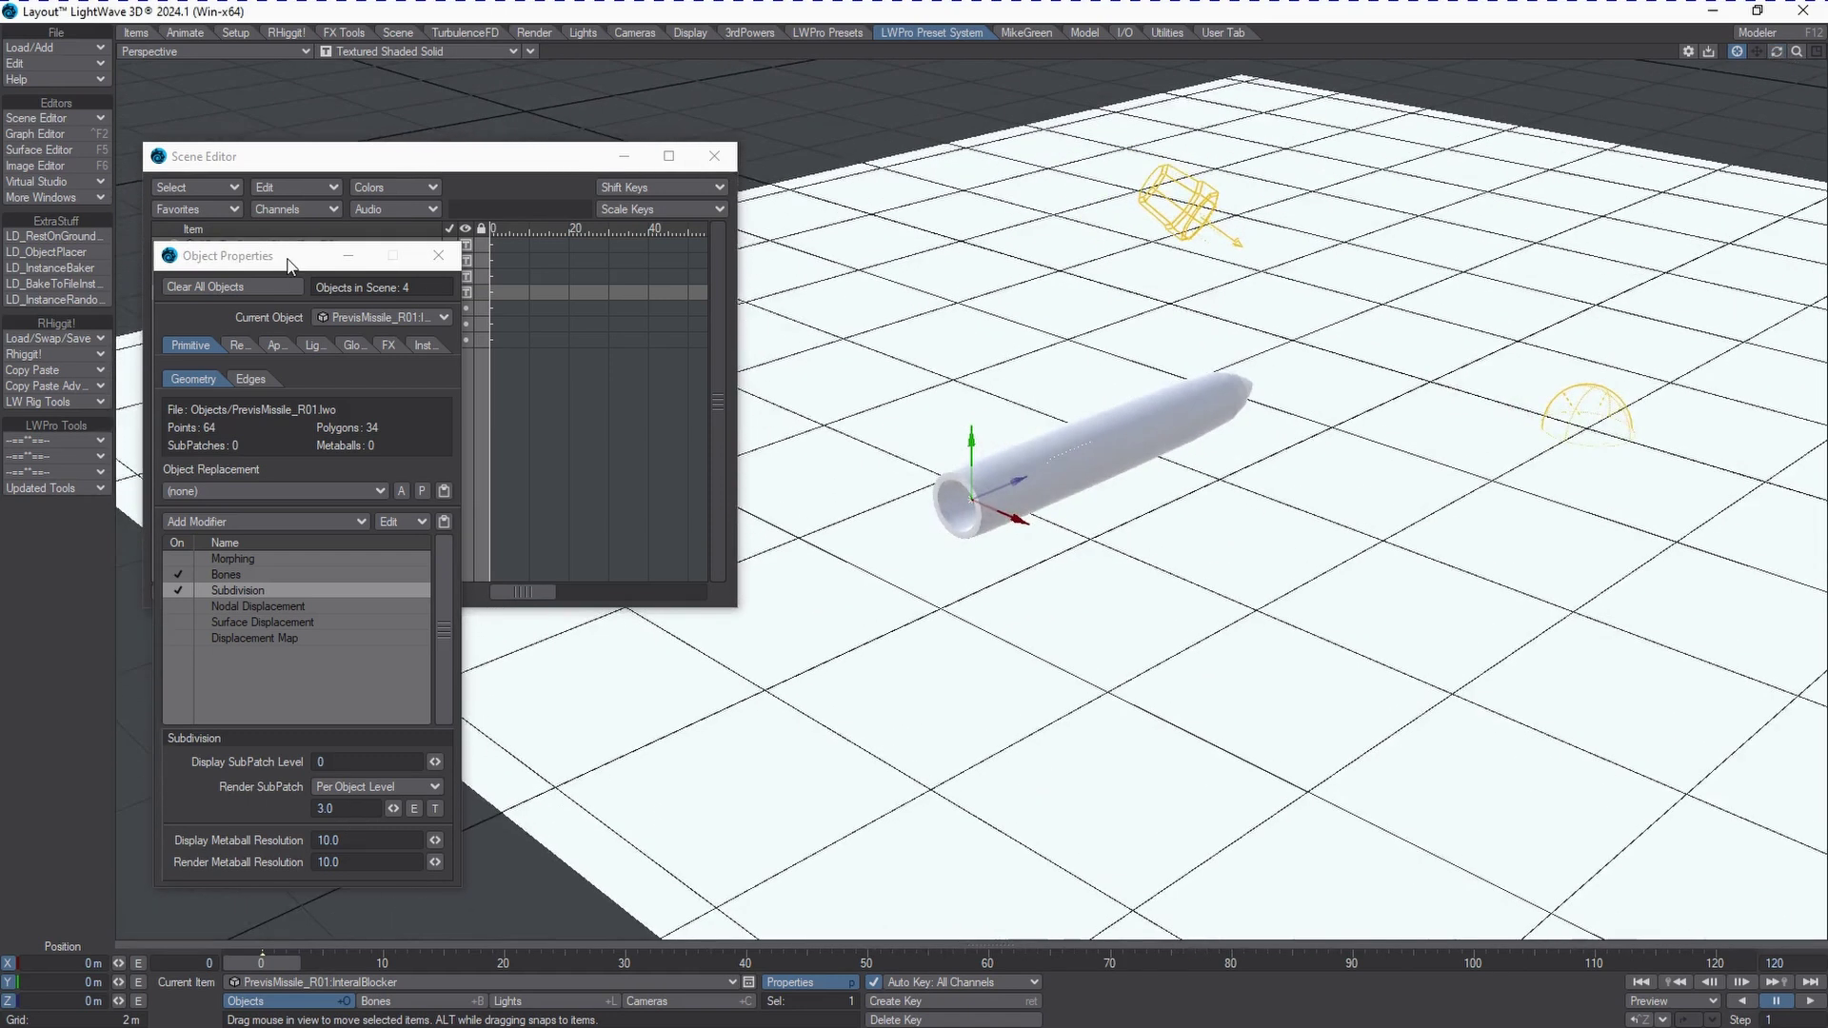
pyautogui.moveTo(286, 255); pyautogui.dragTo(1478, 256)
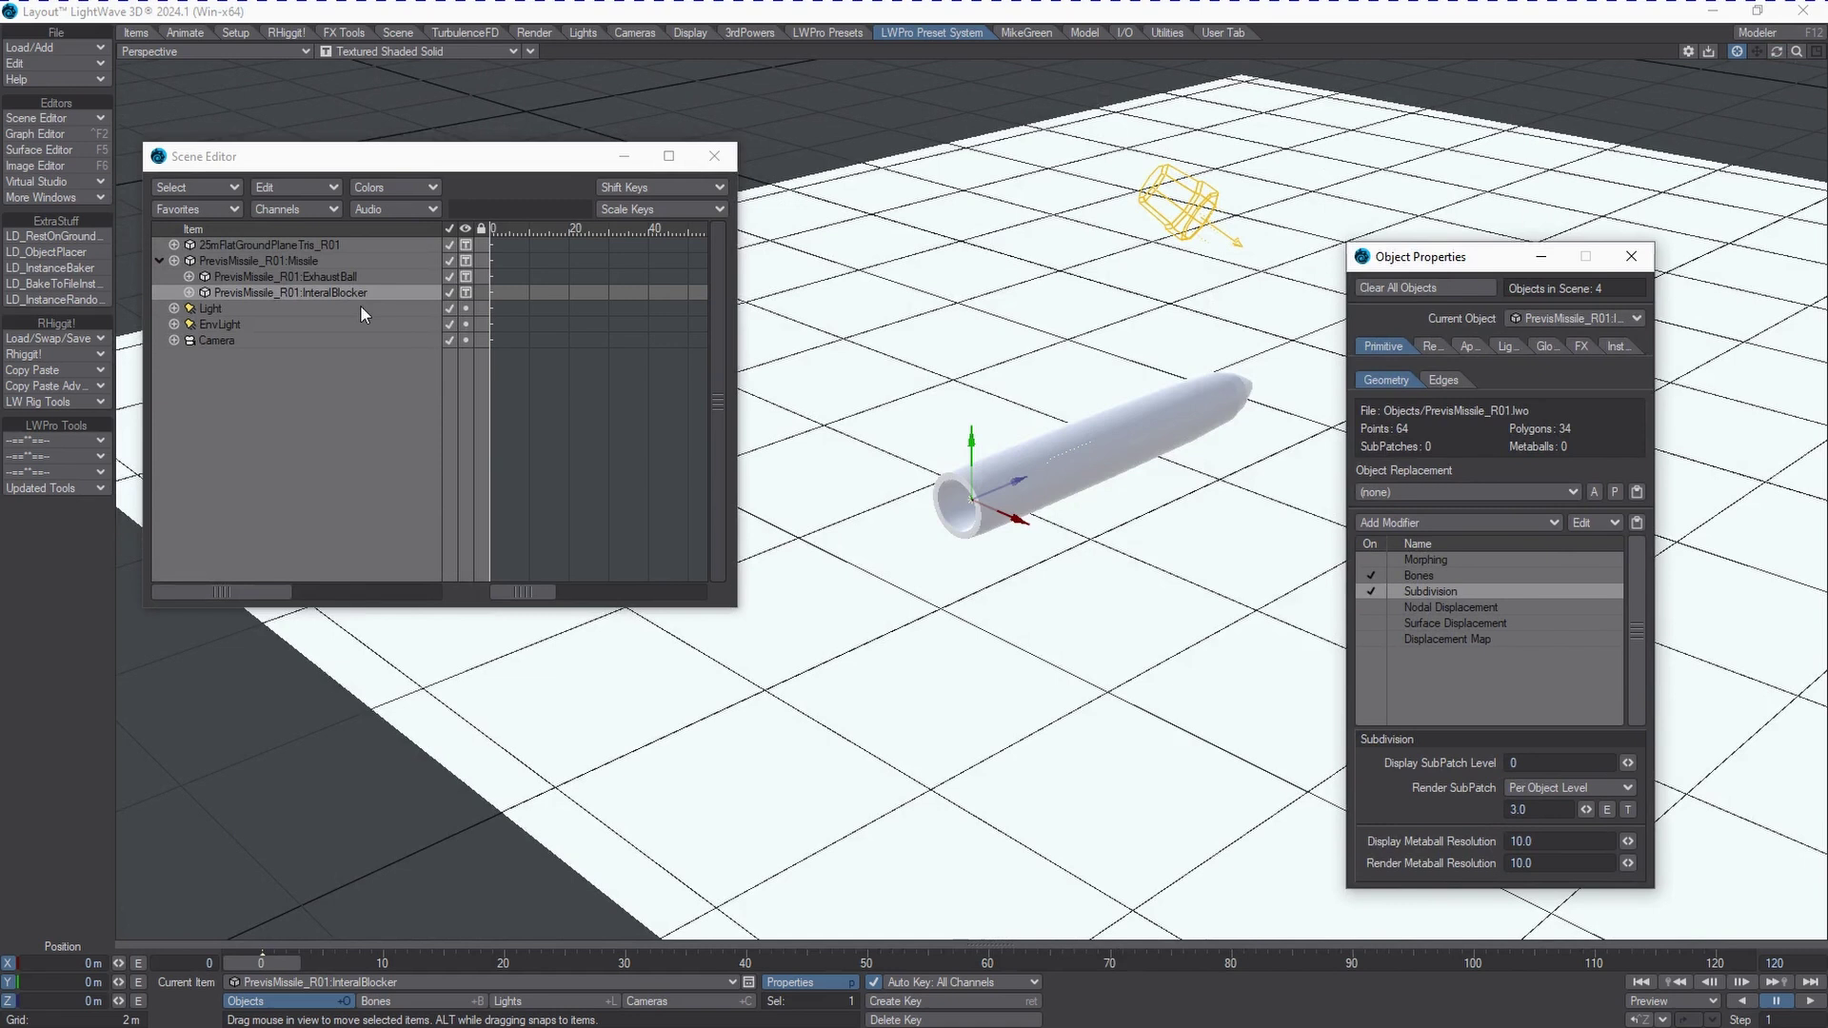
# Step: Apply Change SubPatch to the selected ExhaustBall and Missile objects only, with display level 3 and render level 8
pyautogui.click(337, 276)
pyautogui.keyDown('ctrl'); pyautogui.click(305, 263); pyautogui.keyUp('ctrl')
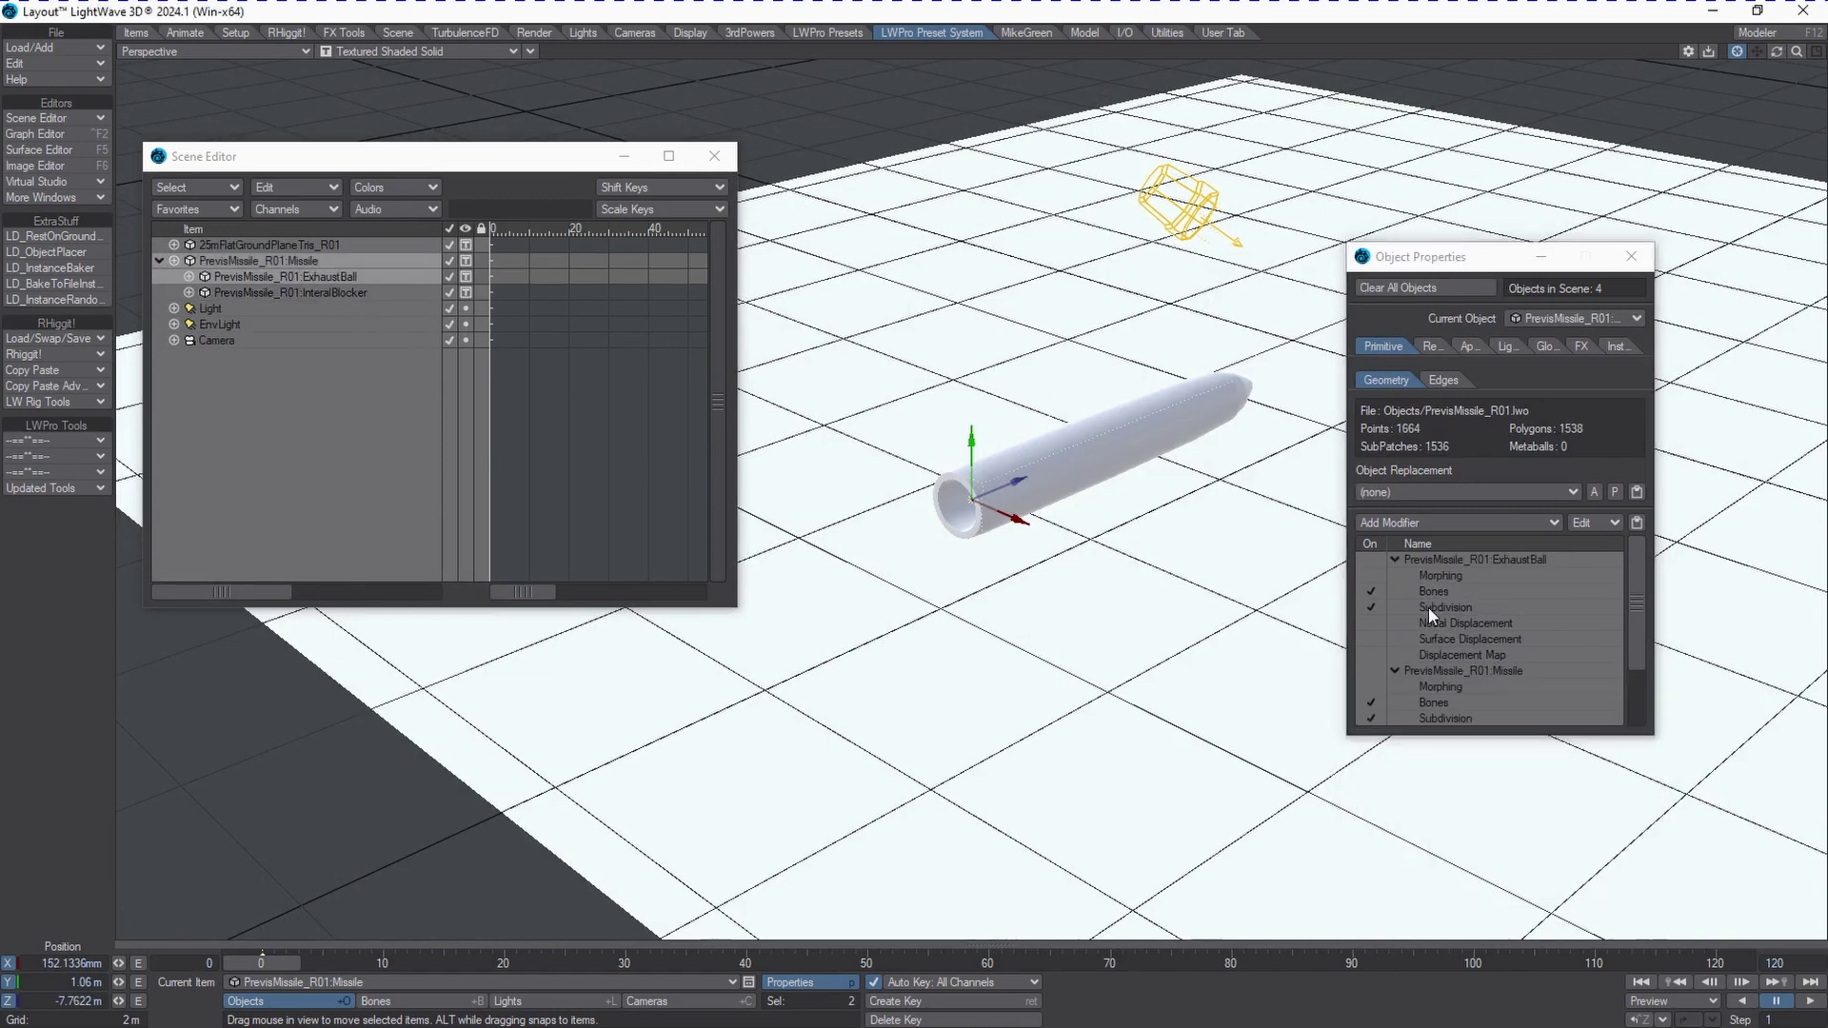
pyautogui.click(58, 455)
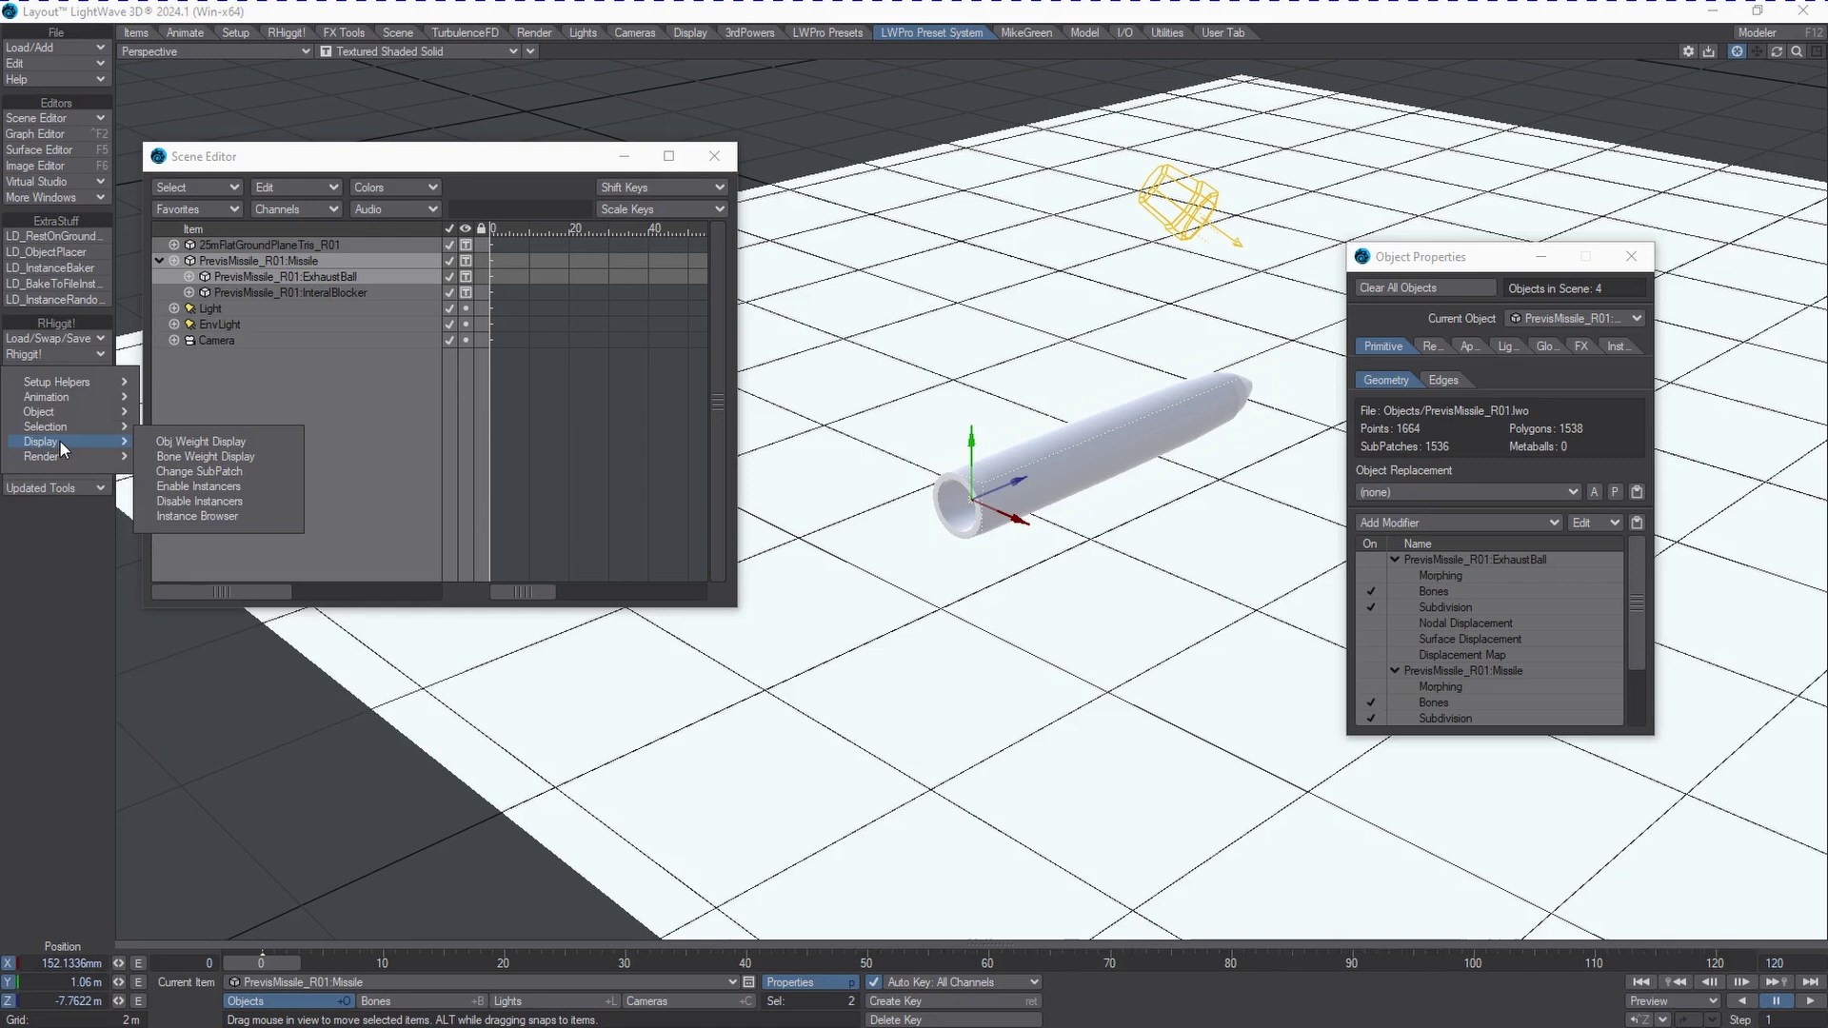
pyautogui.click(228, 476)
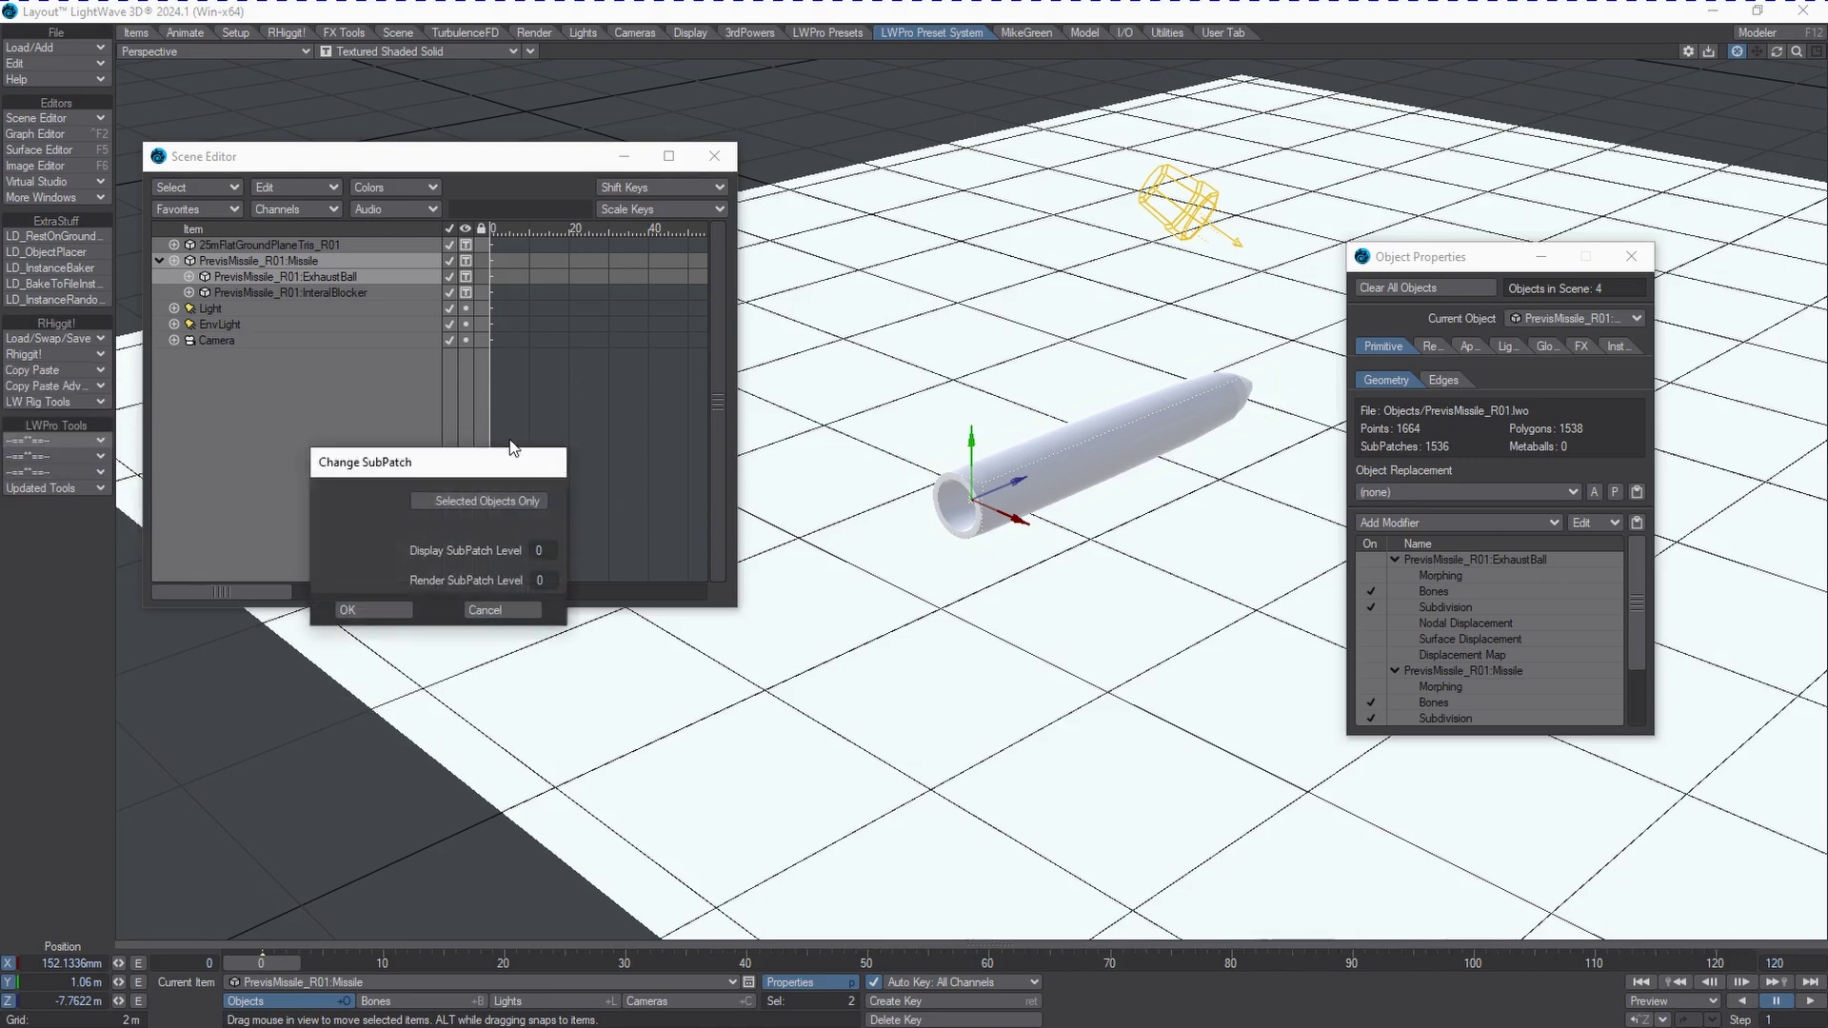
pyautogui.click(422, 500)
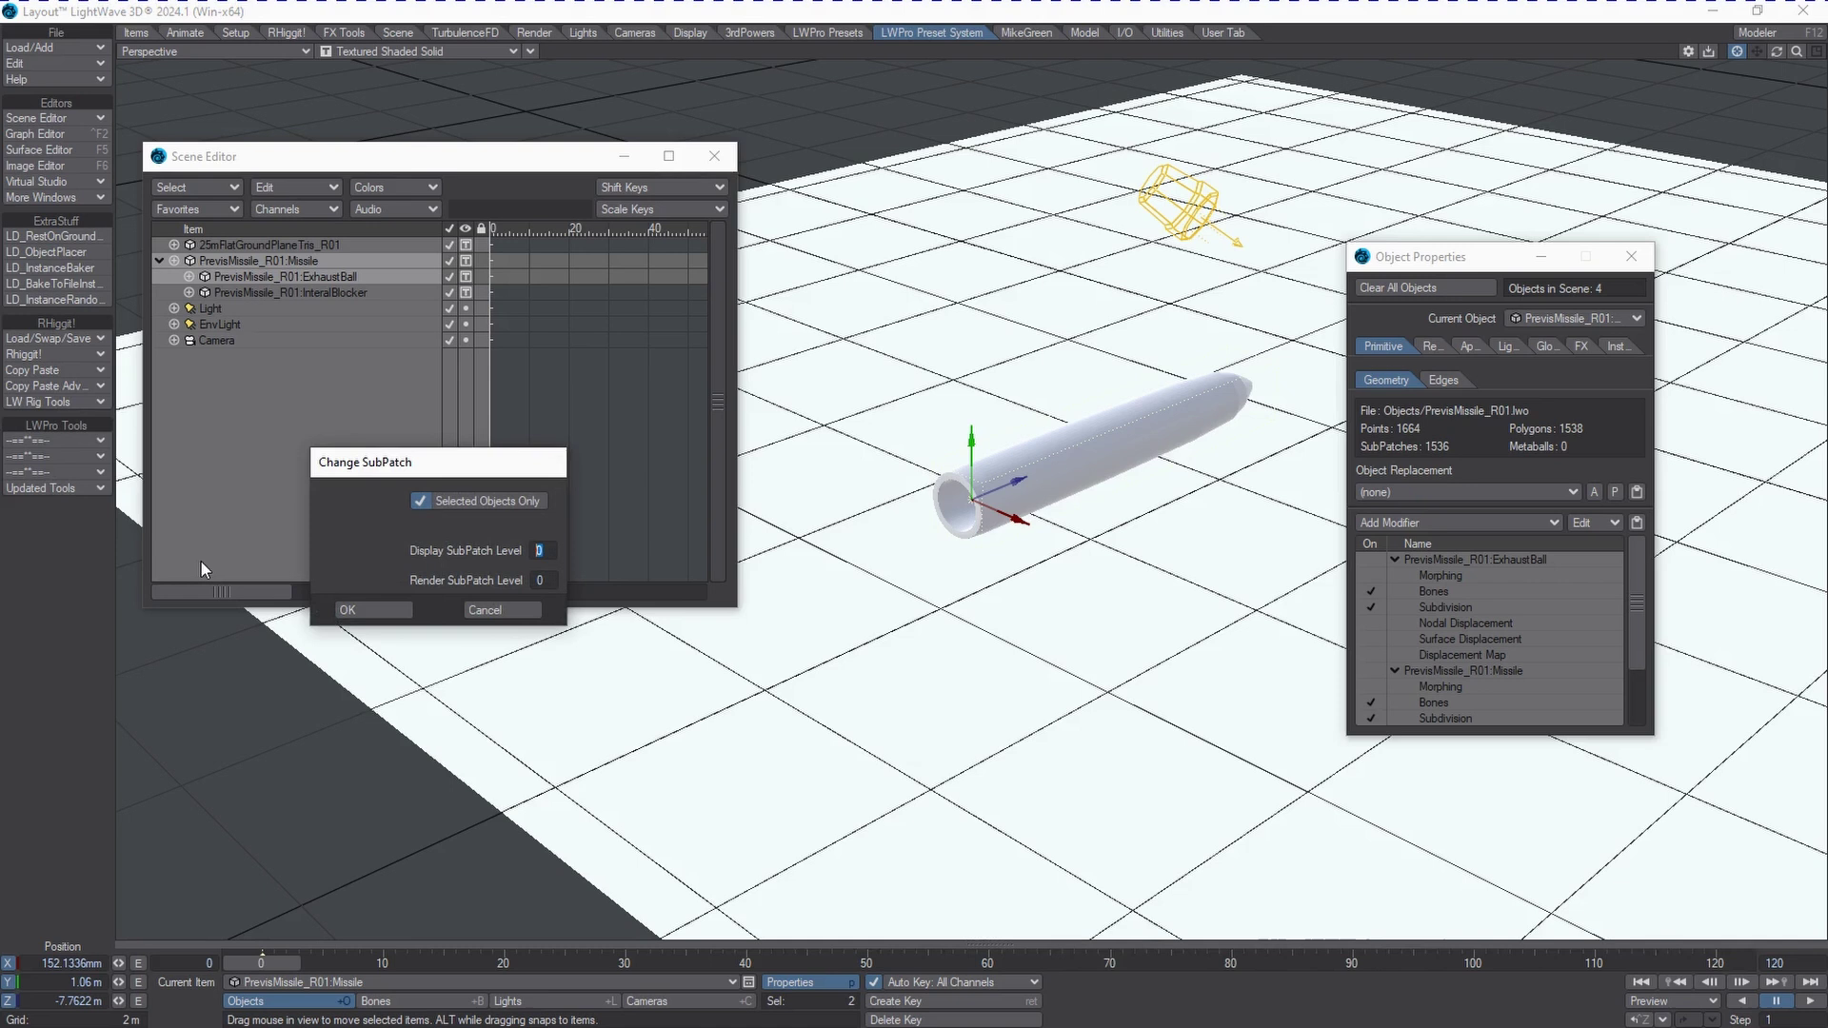
pyautogui.press('Tab')
pyautogui.write('8')
pyautogui.click(373, 609)
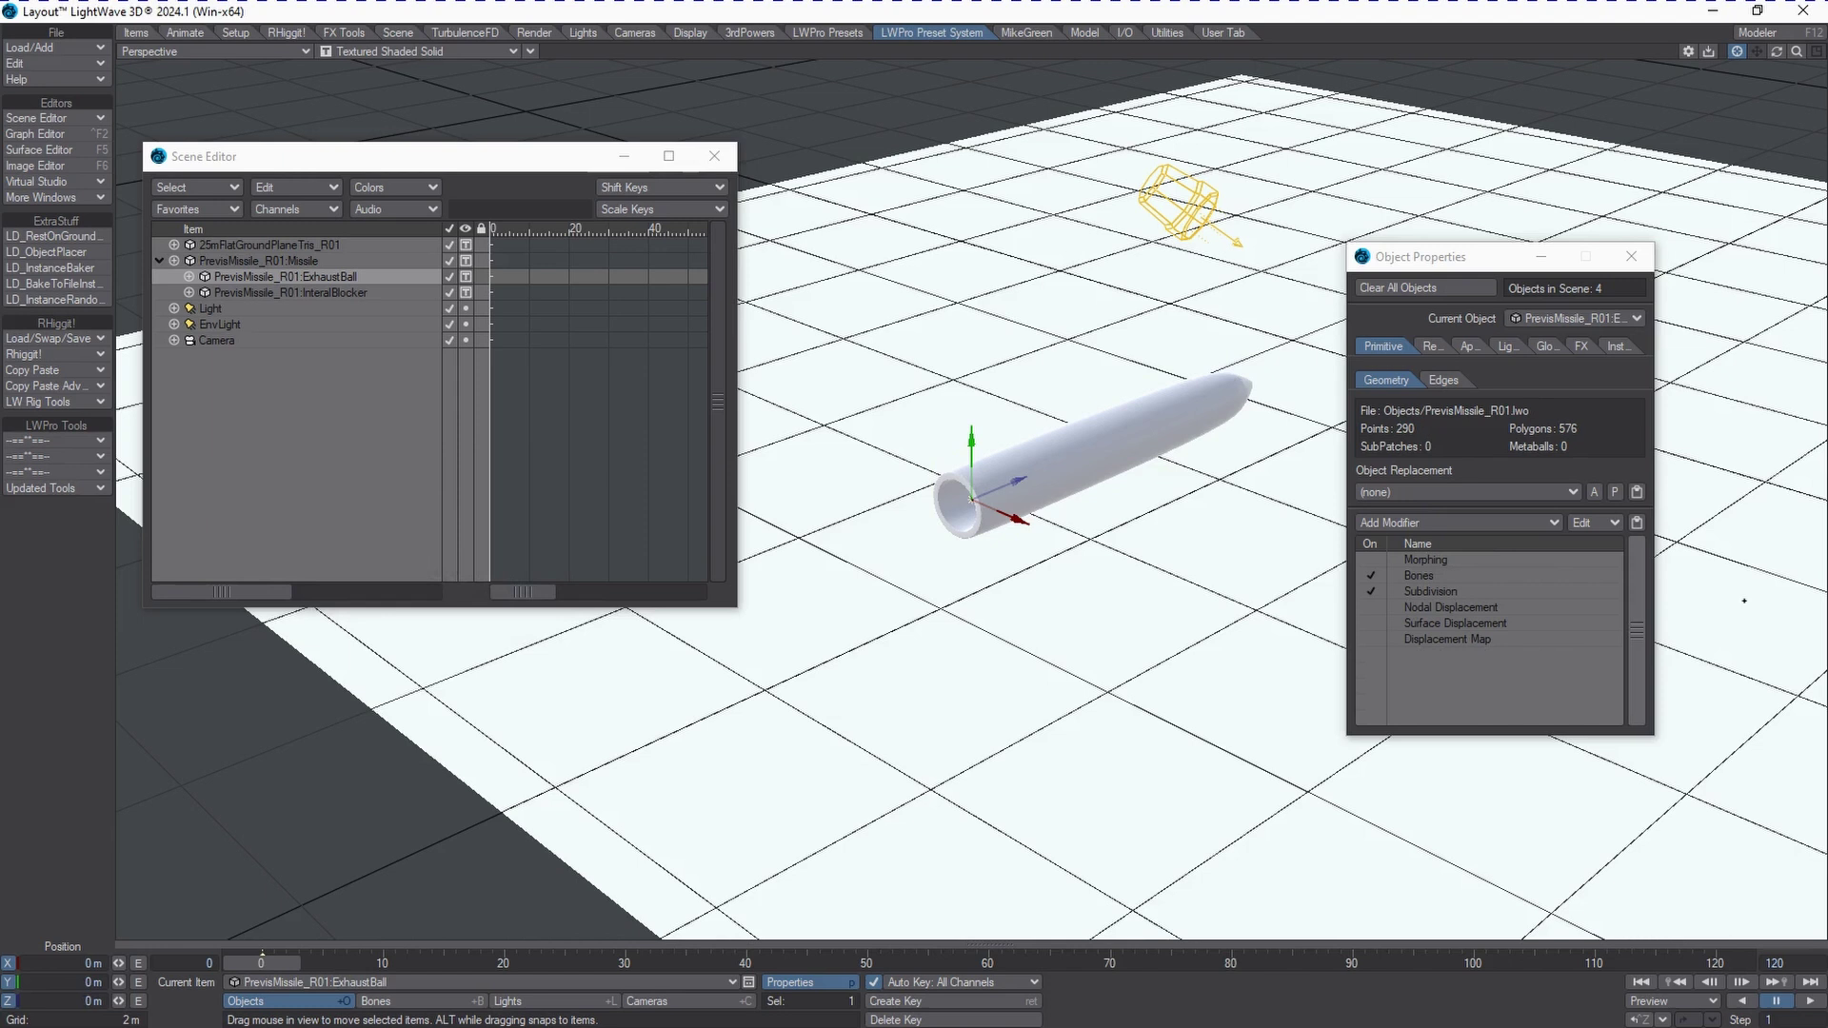
# Step: Check the object properties of the ExhaustBall and the Missile individually
pyautogui.click(1428, 592)
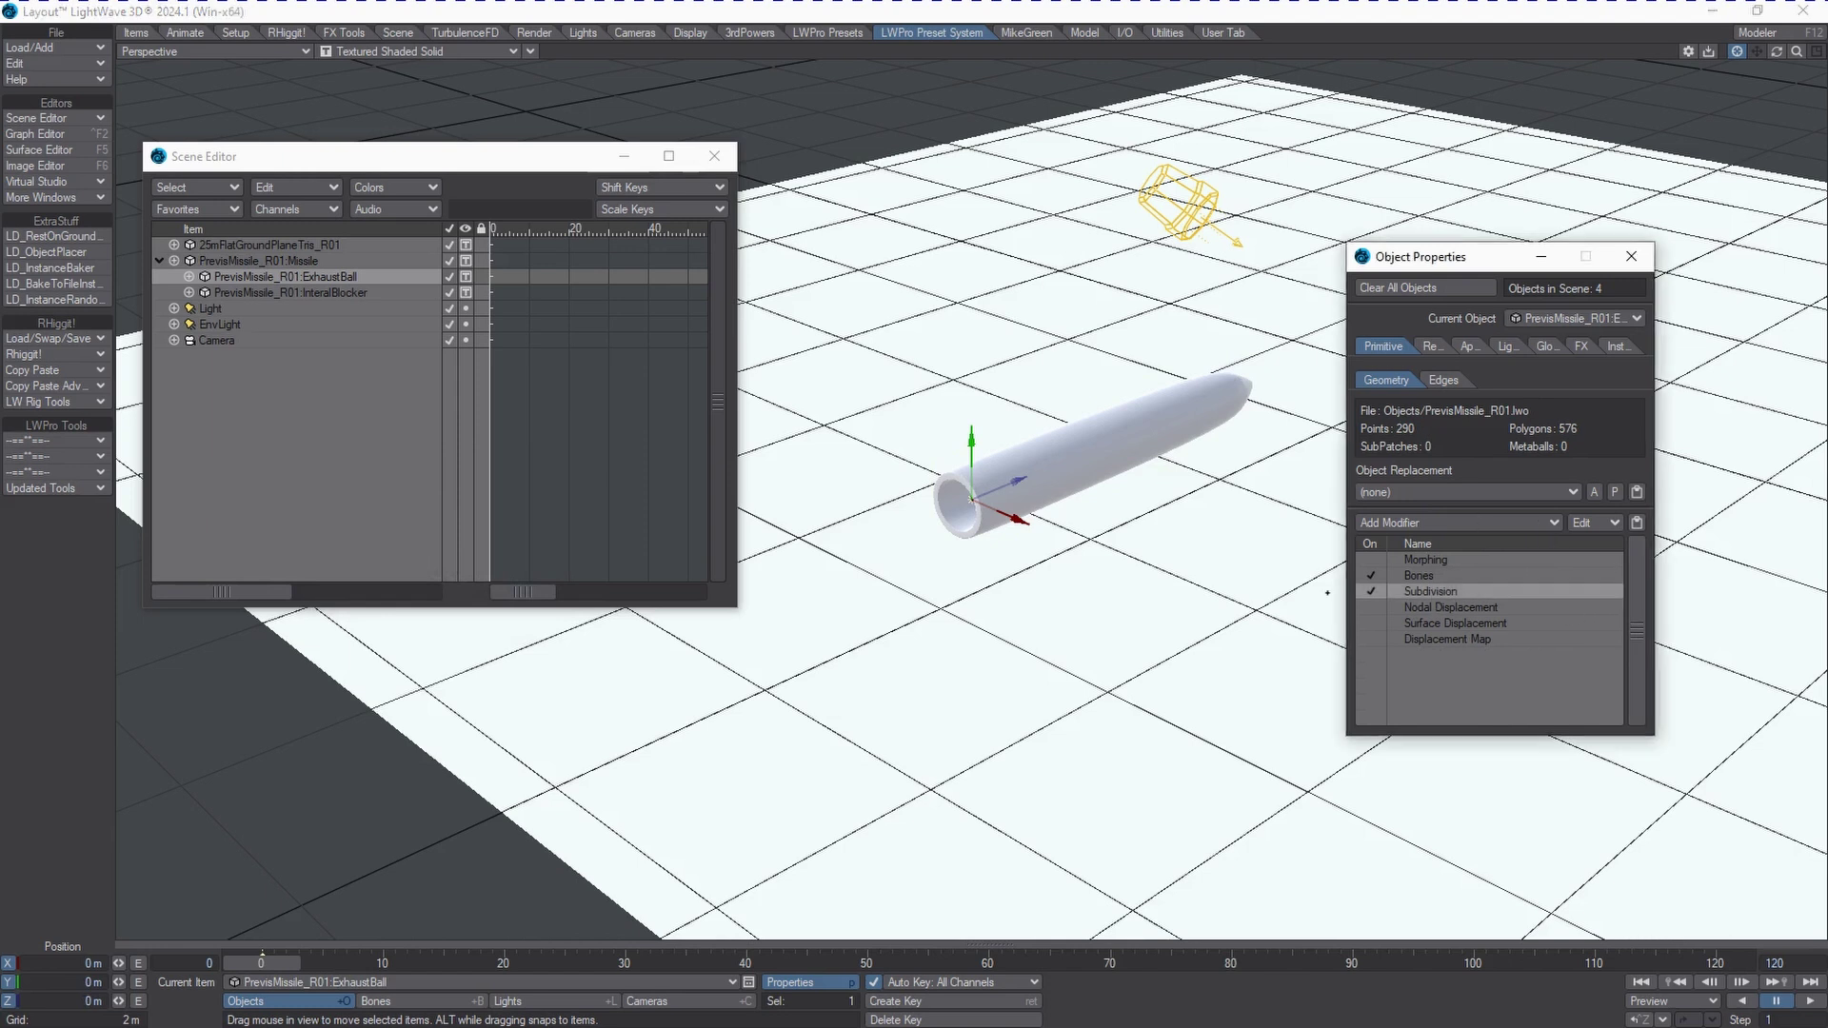
pyautogui.click(304, 262)
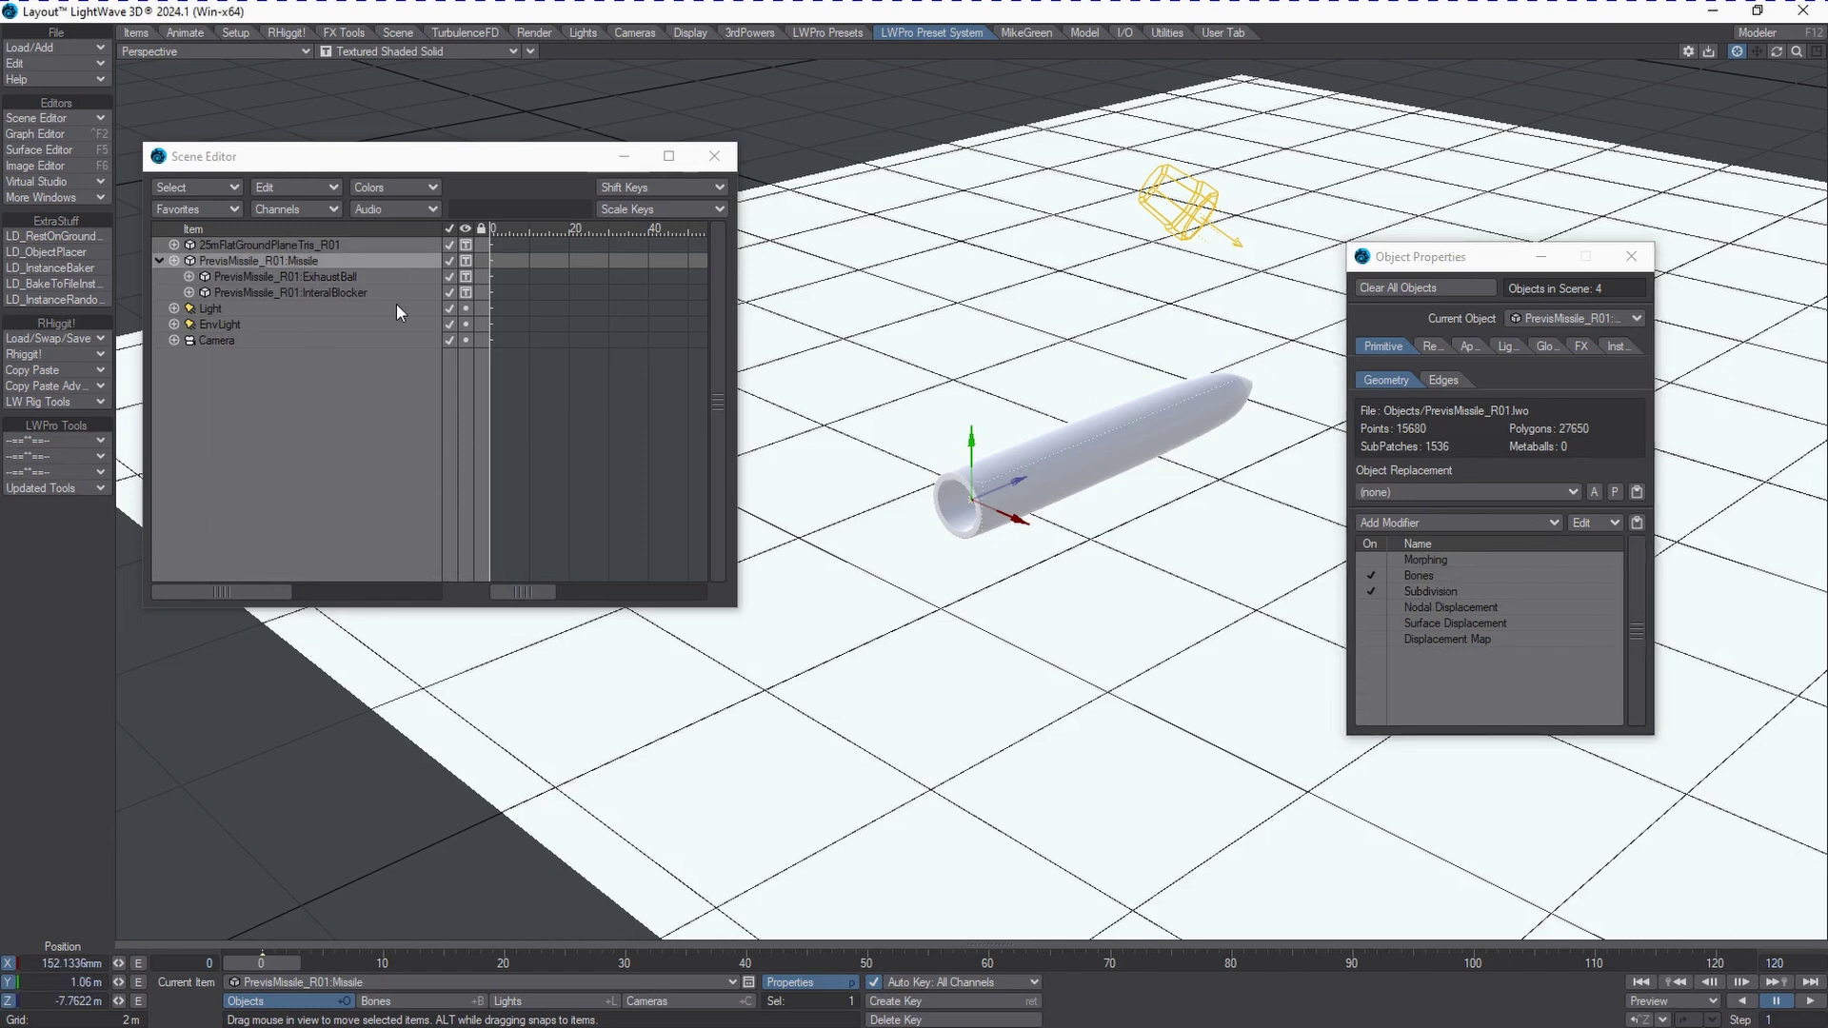
pyautogui.click(346, 278)
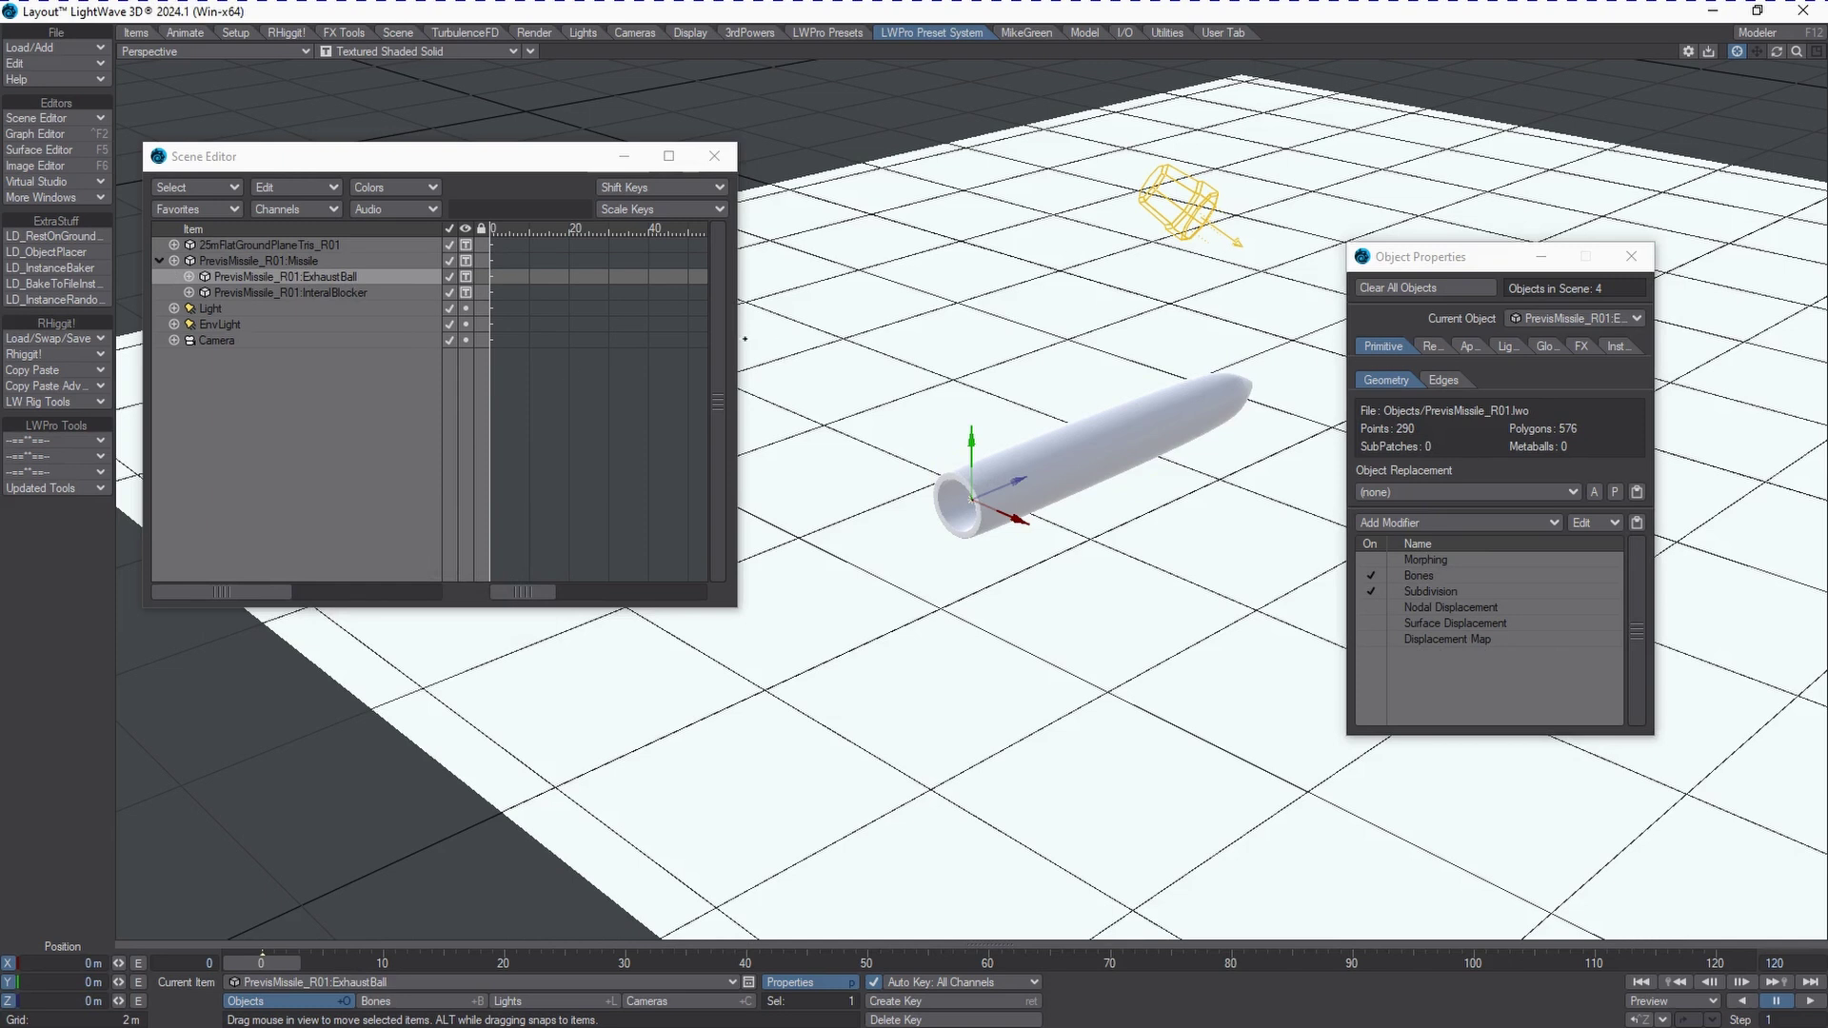
# Step: Set the display subpatch level to 0 and the render level to 5 for the ExhaustBall and Missile together in Object Properties
pyautogui.keyDown('ctrl'); pyautogui.click(285, 261); pyautogui.keyUp('ctrl')
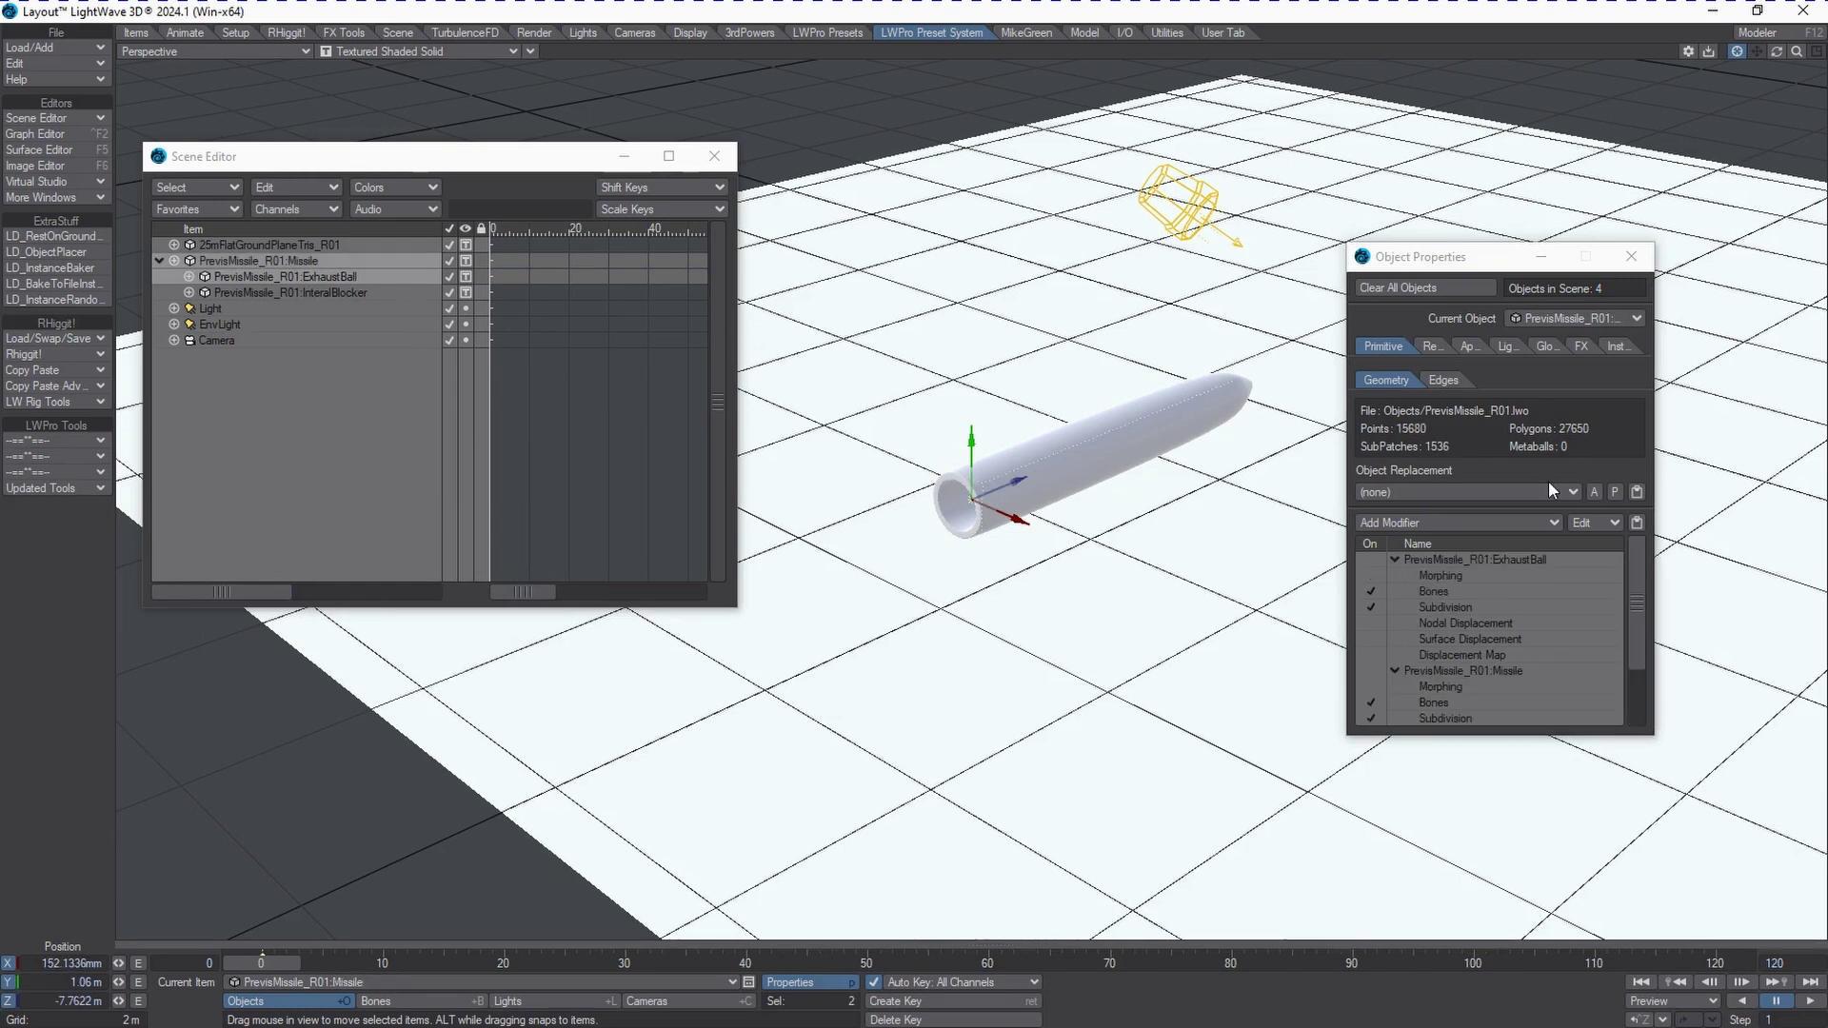
pyautogui.click(1458, 605)
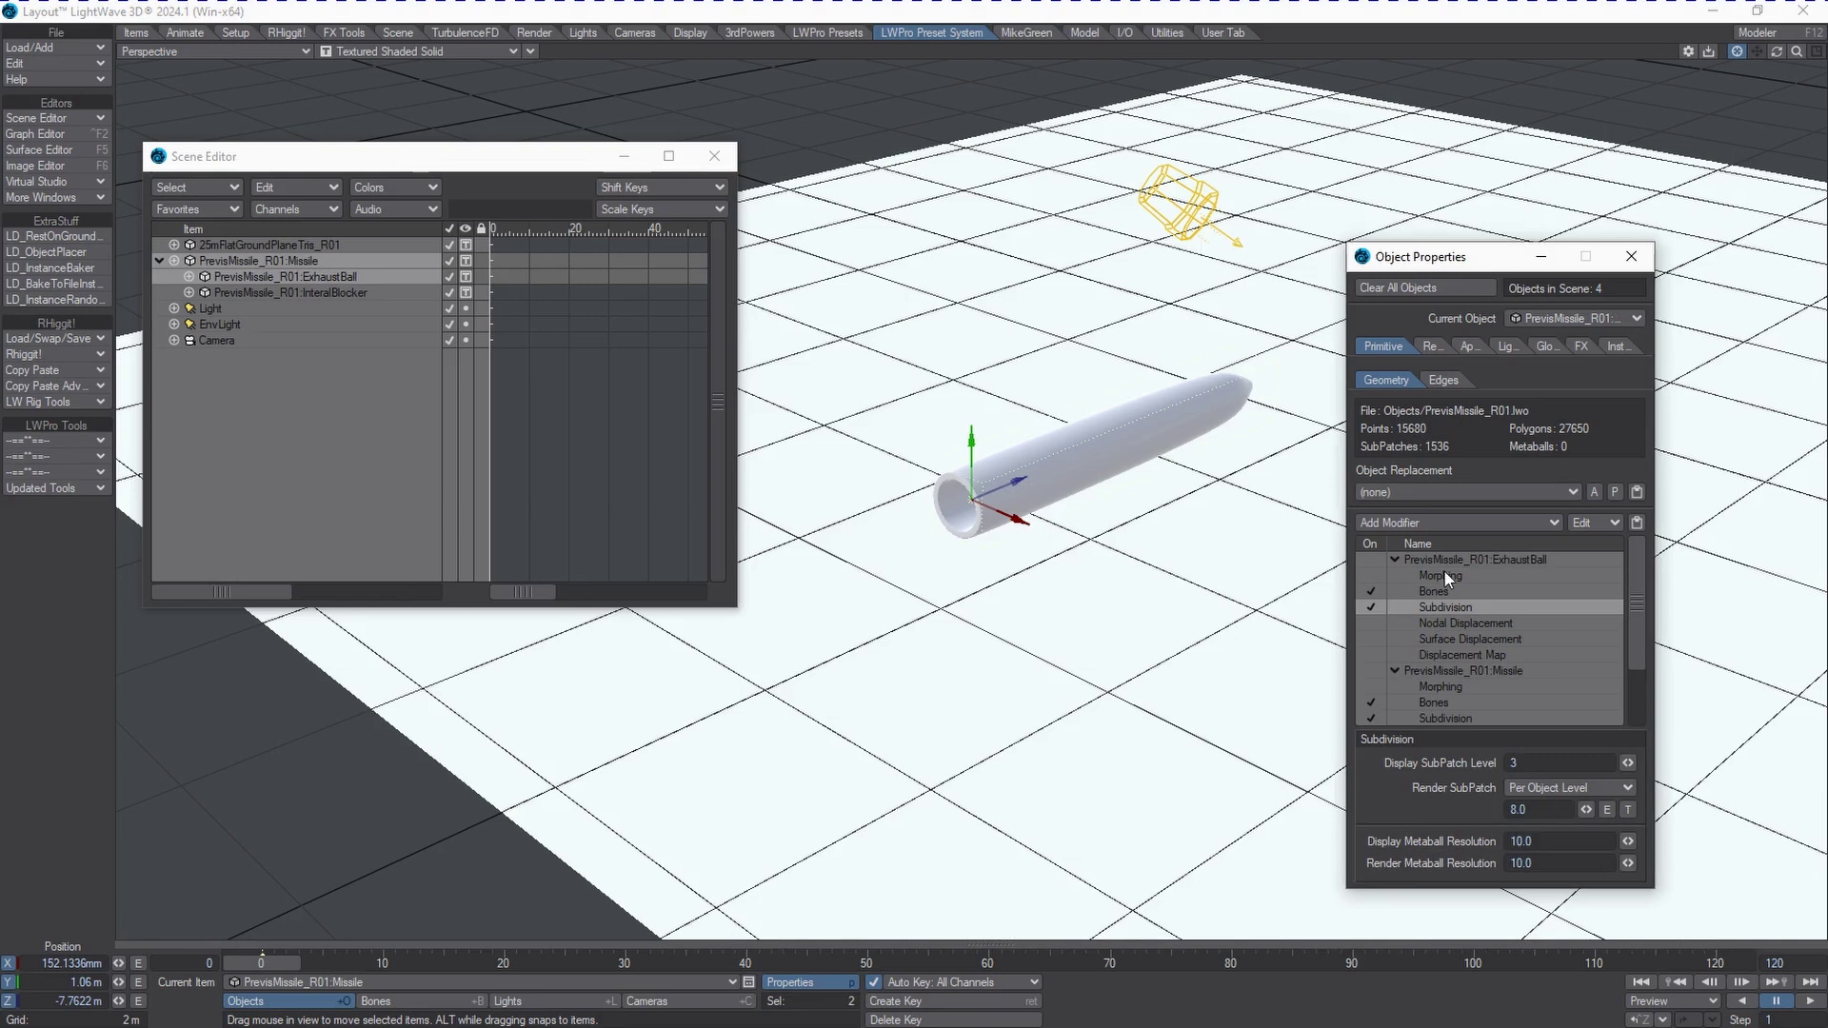
pyautogui.scroll(-3, 1509, 706)
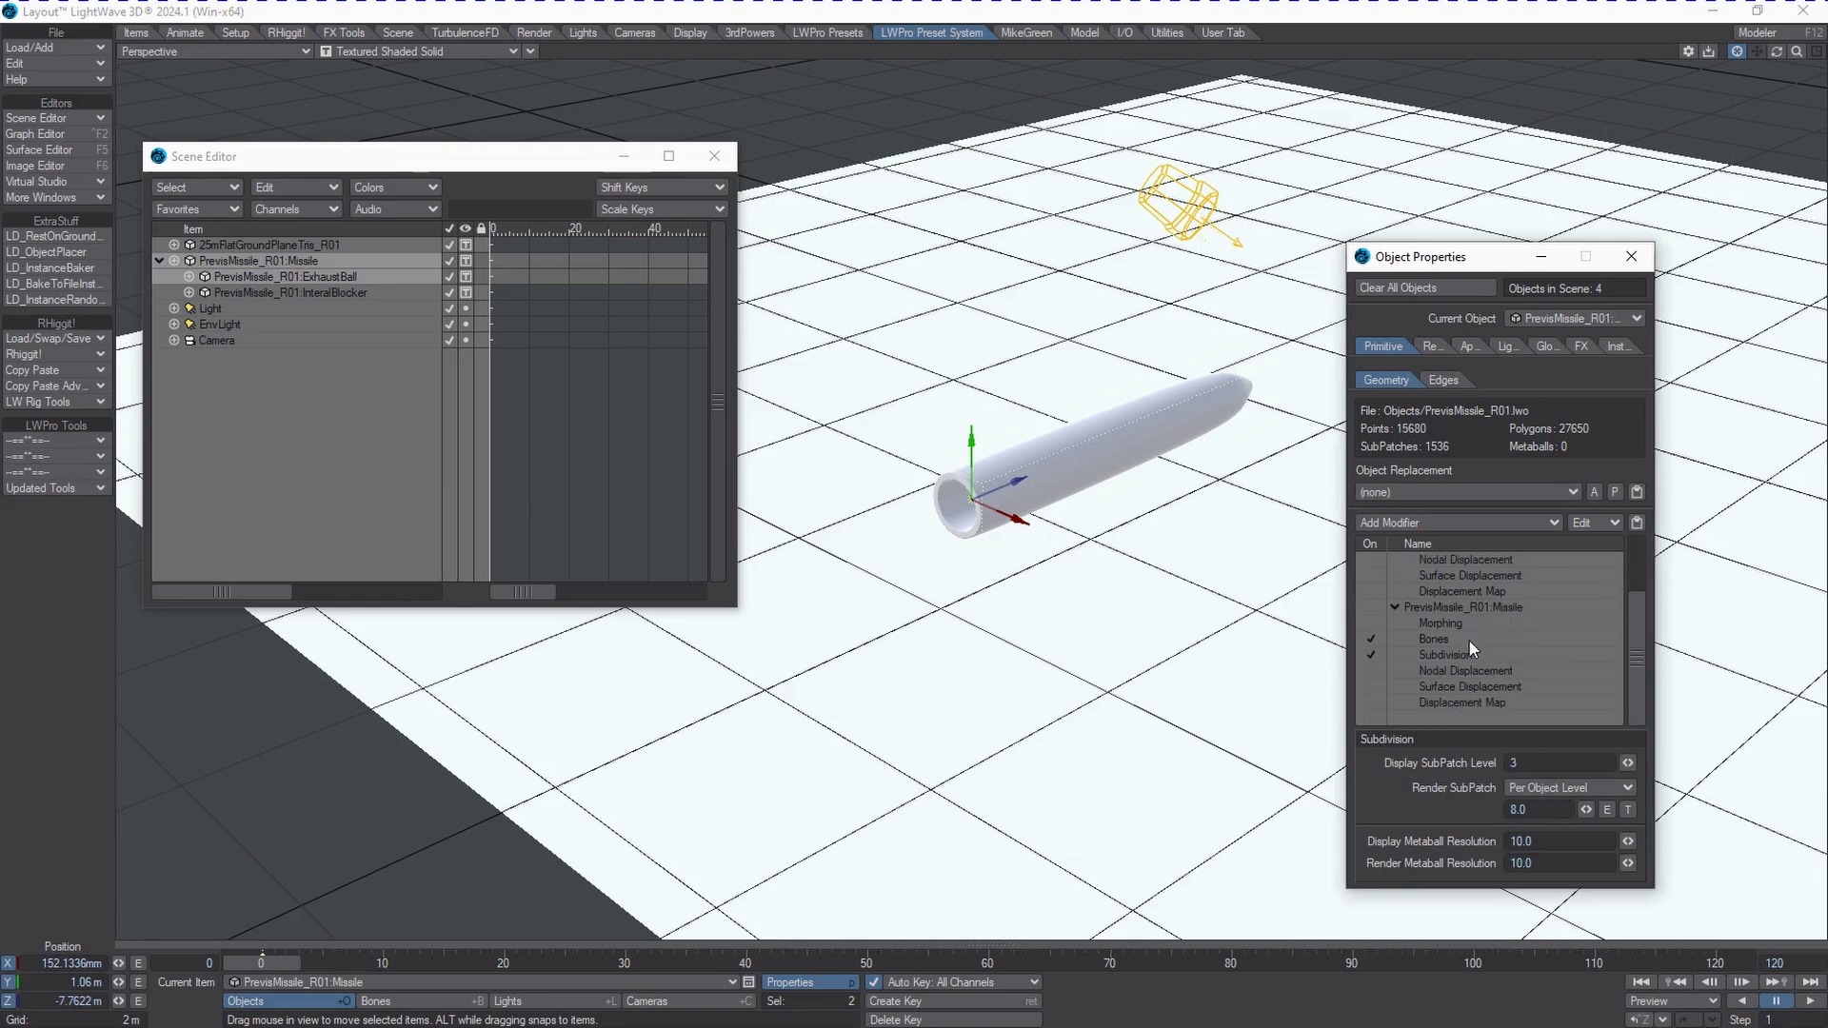
pyautogui.scroll(3, 1466, 647)
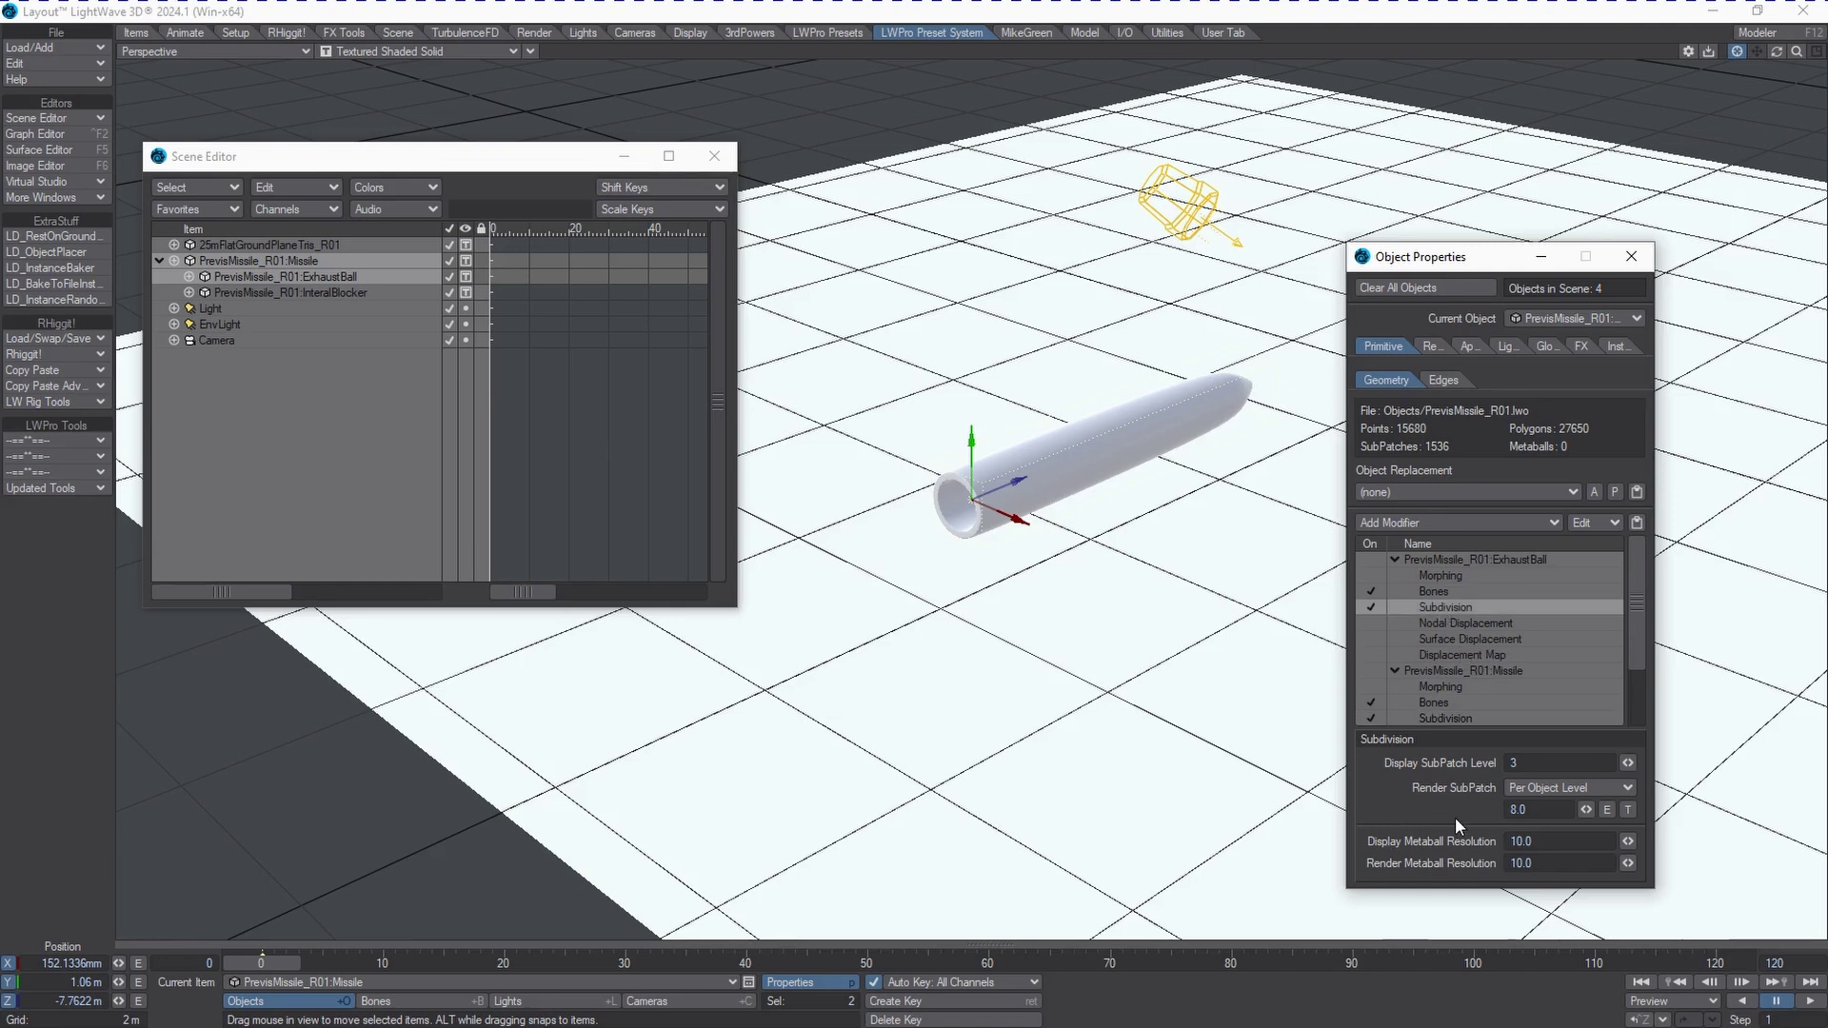
pyautogui.scroll(-4, 1454, 713)
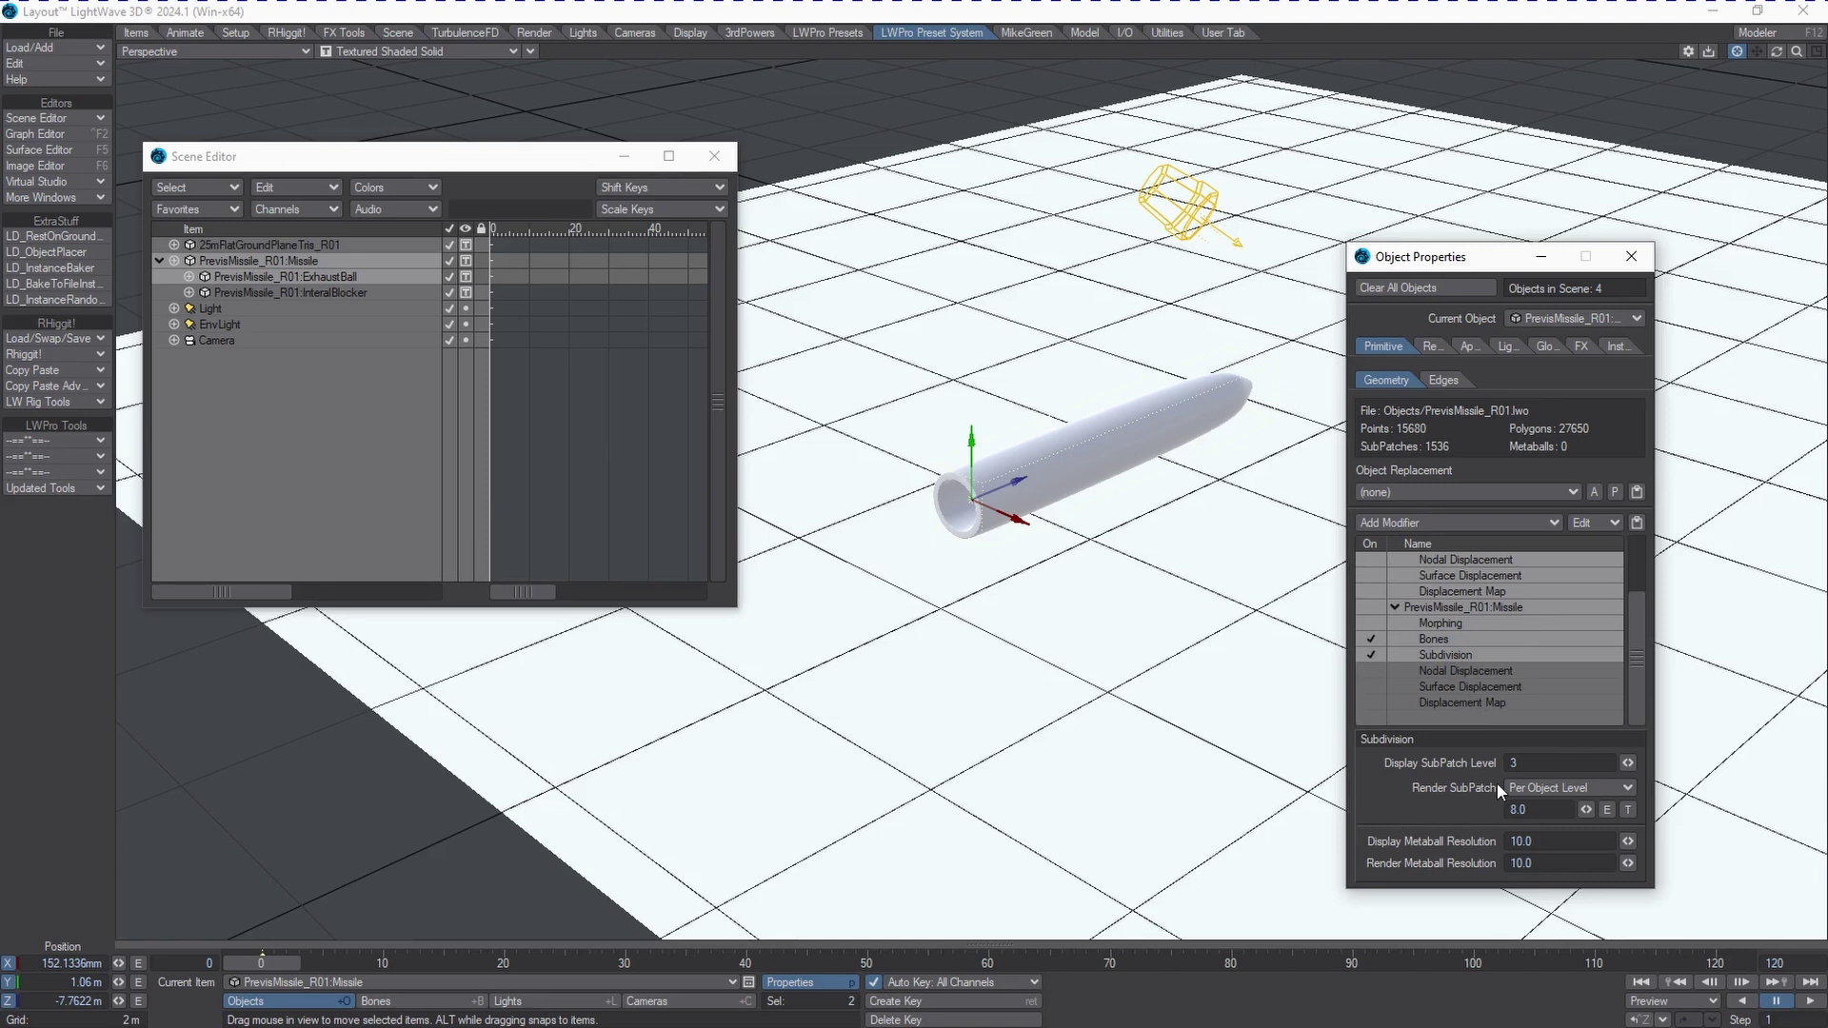
pyautogui.click(1515, 763)
pyautogui.write('0')
pyautogui.press('Tab')
pyautogui.write('5')
pyautogui.press('Tab')
pyautogui.scroll(2, 1427, 656)
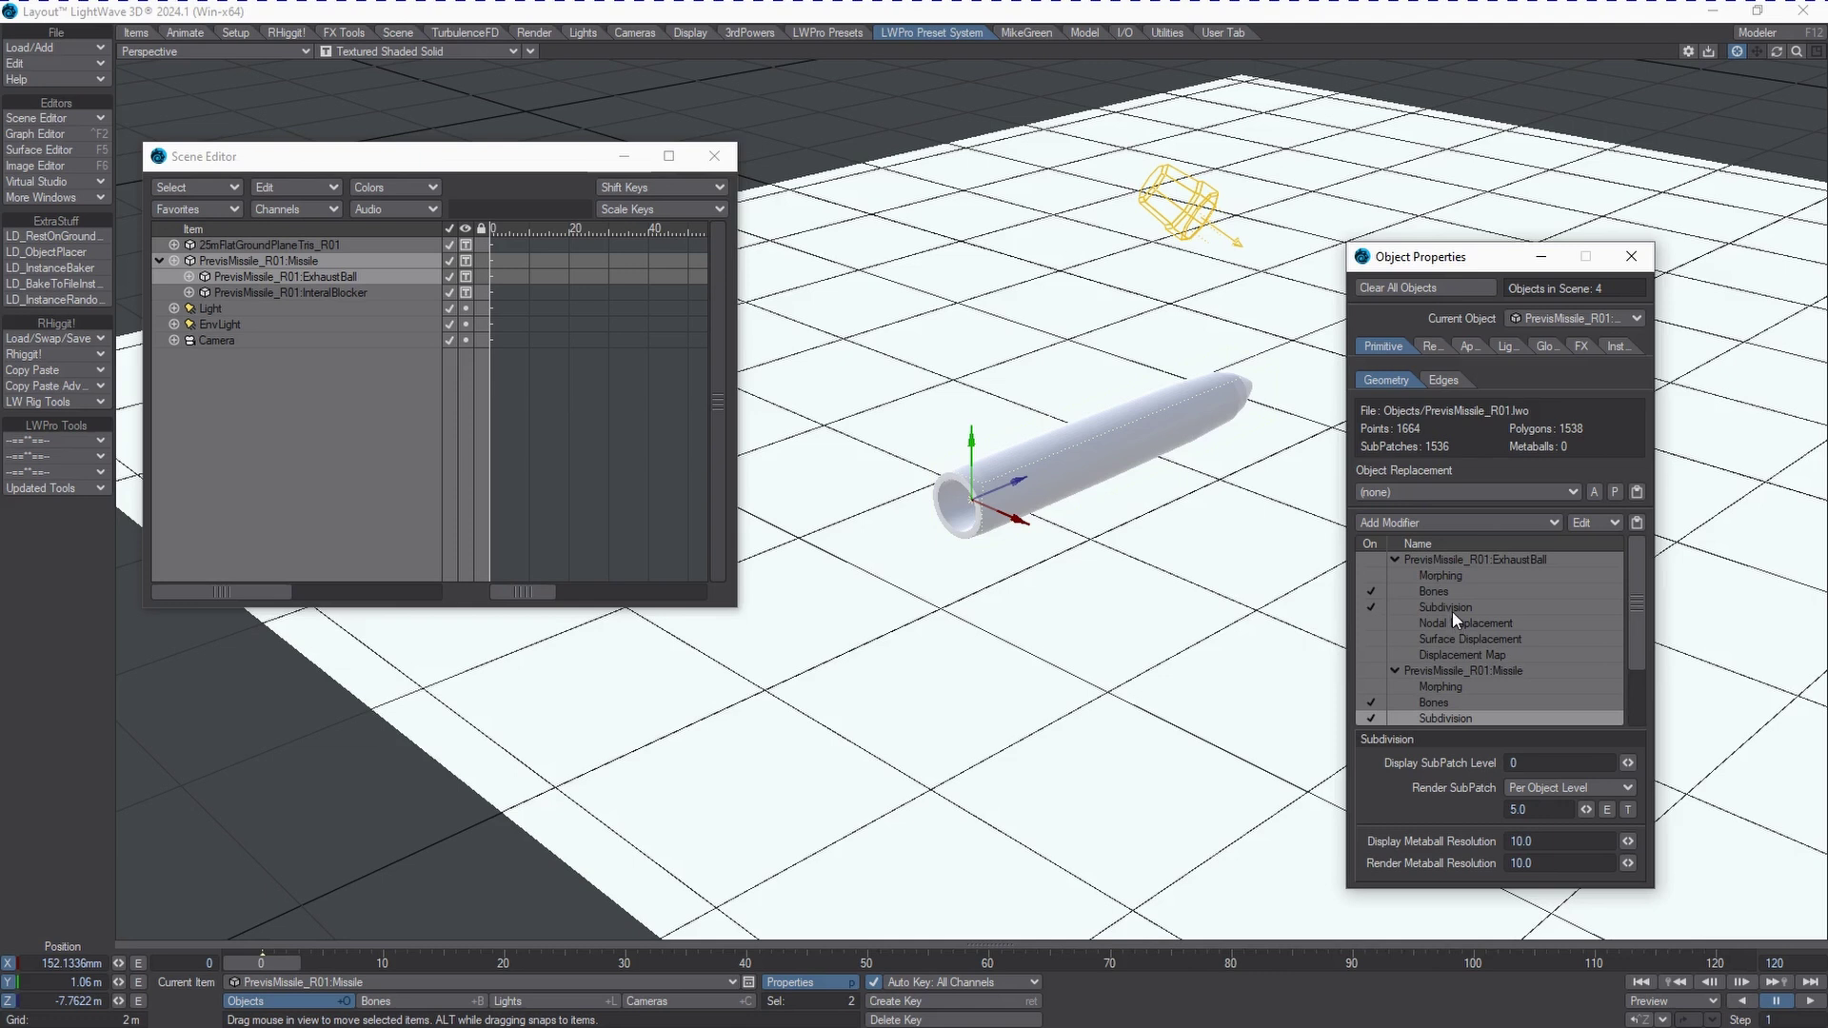
pyautogui.click(1453, 611)
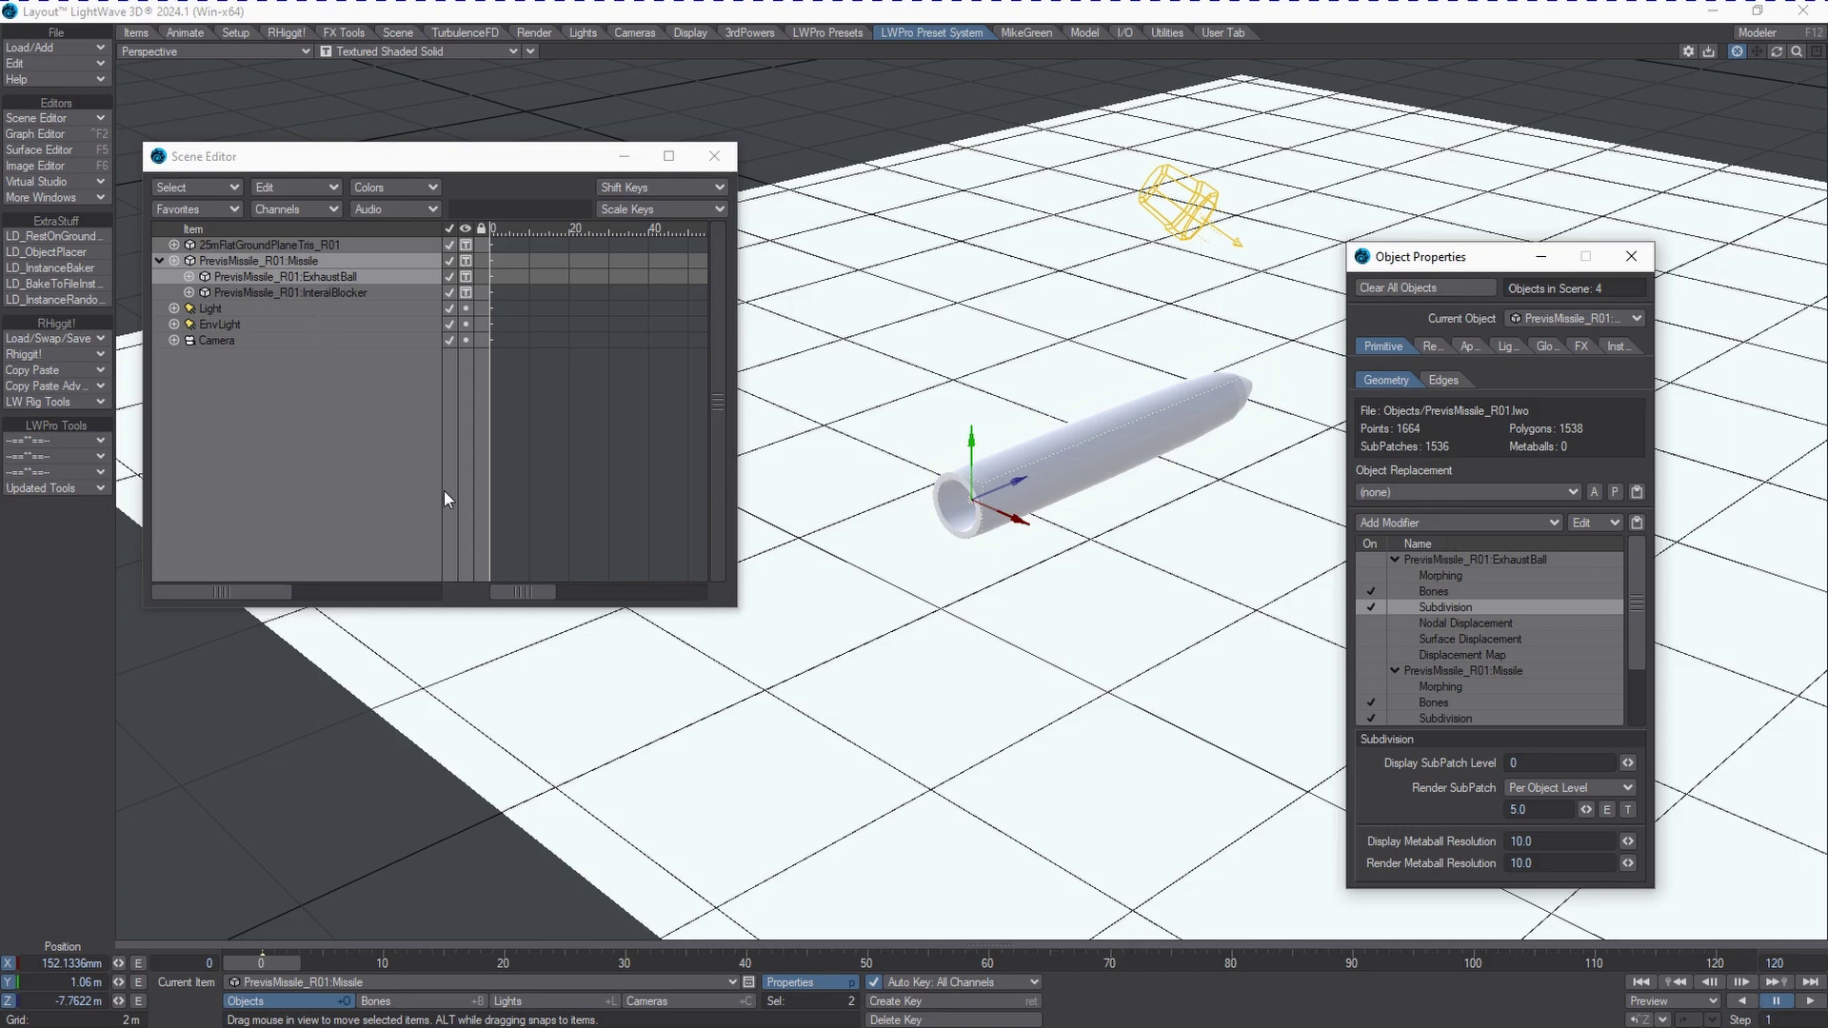
# Step: Search the menu layout configuration's commands for "Sub" and select LD_ChangeSubPatch
pyautogui.click(77, 452)
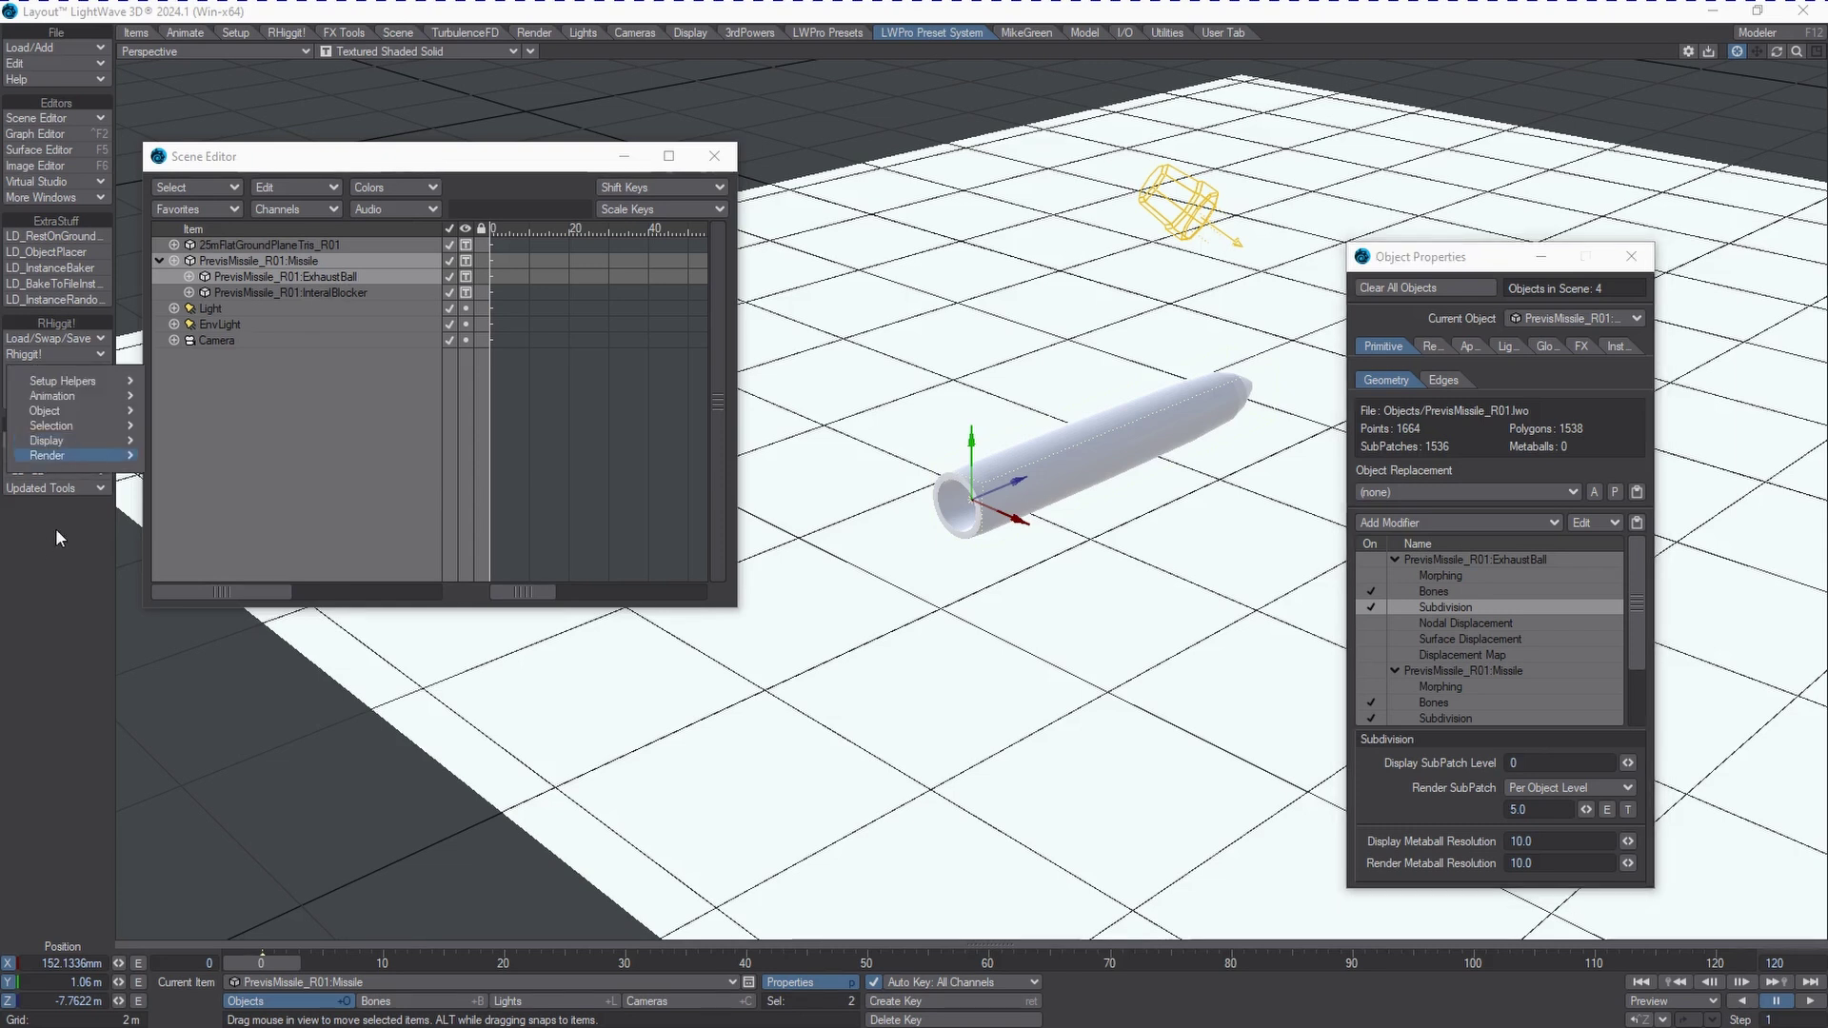
pyautogui.moveTo(82, 422)
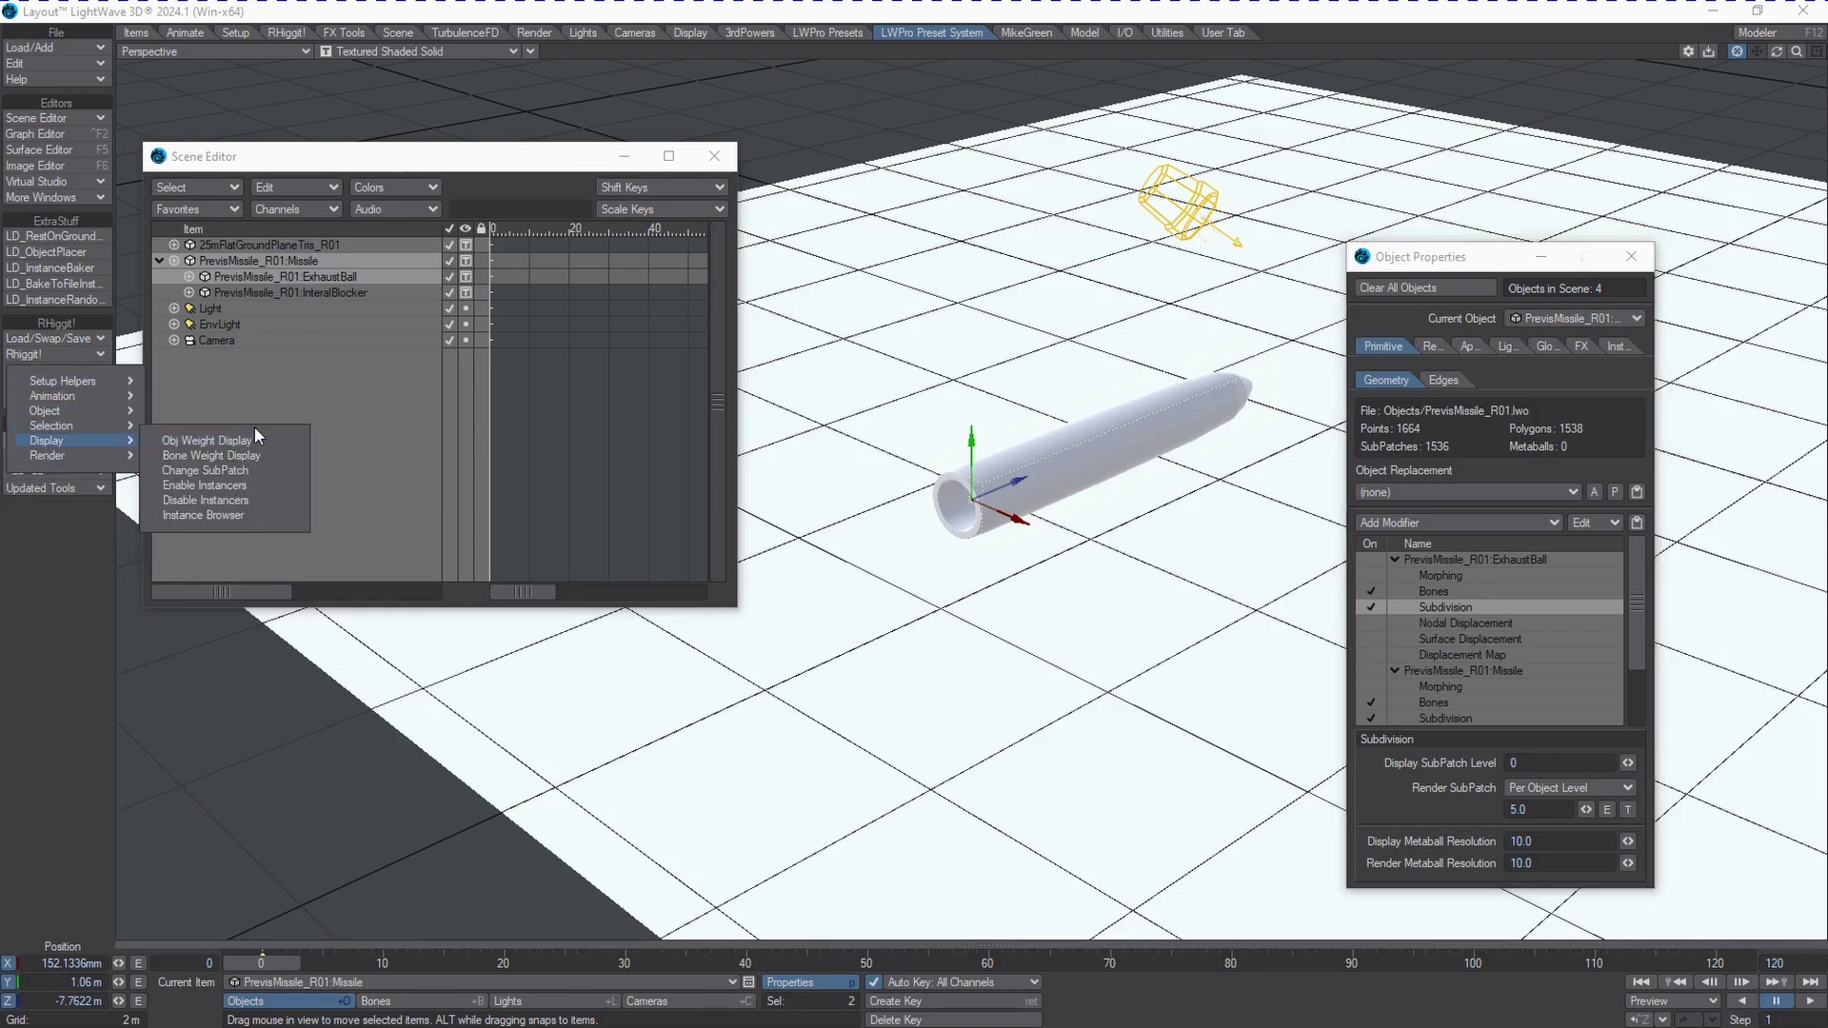
pyautogui.click(72, 58)
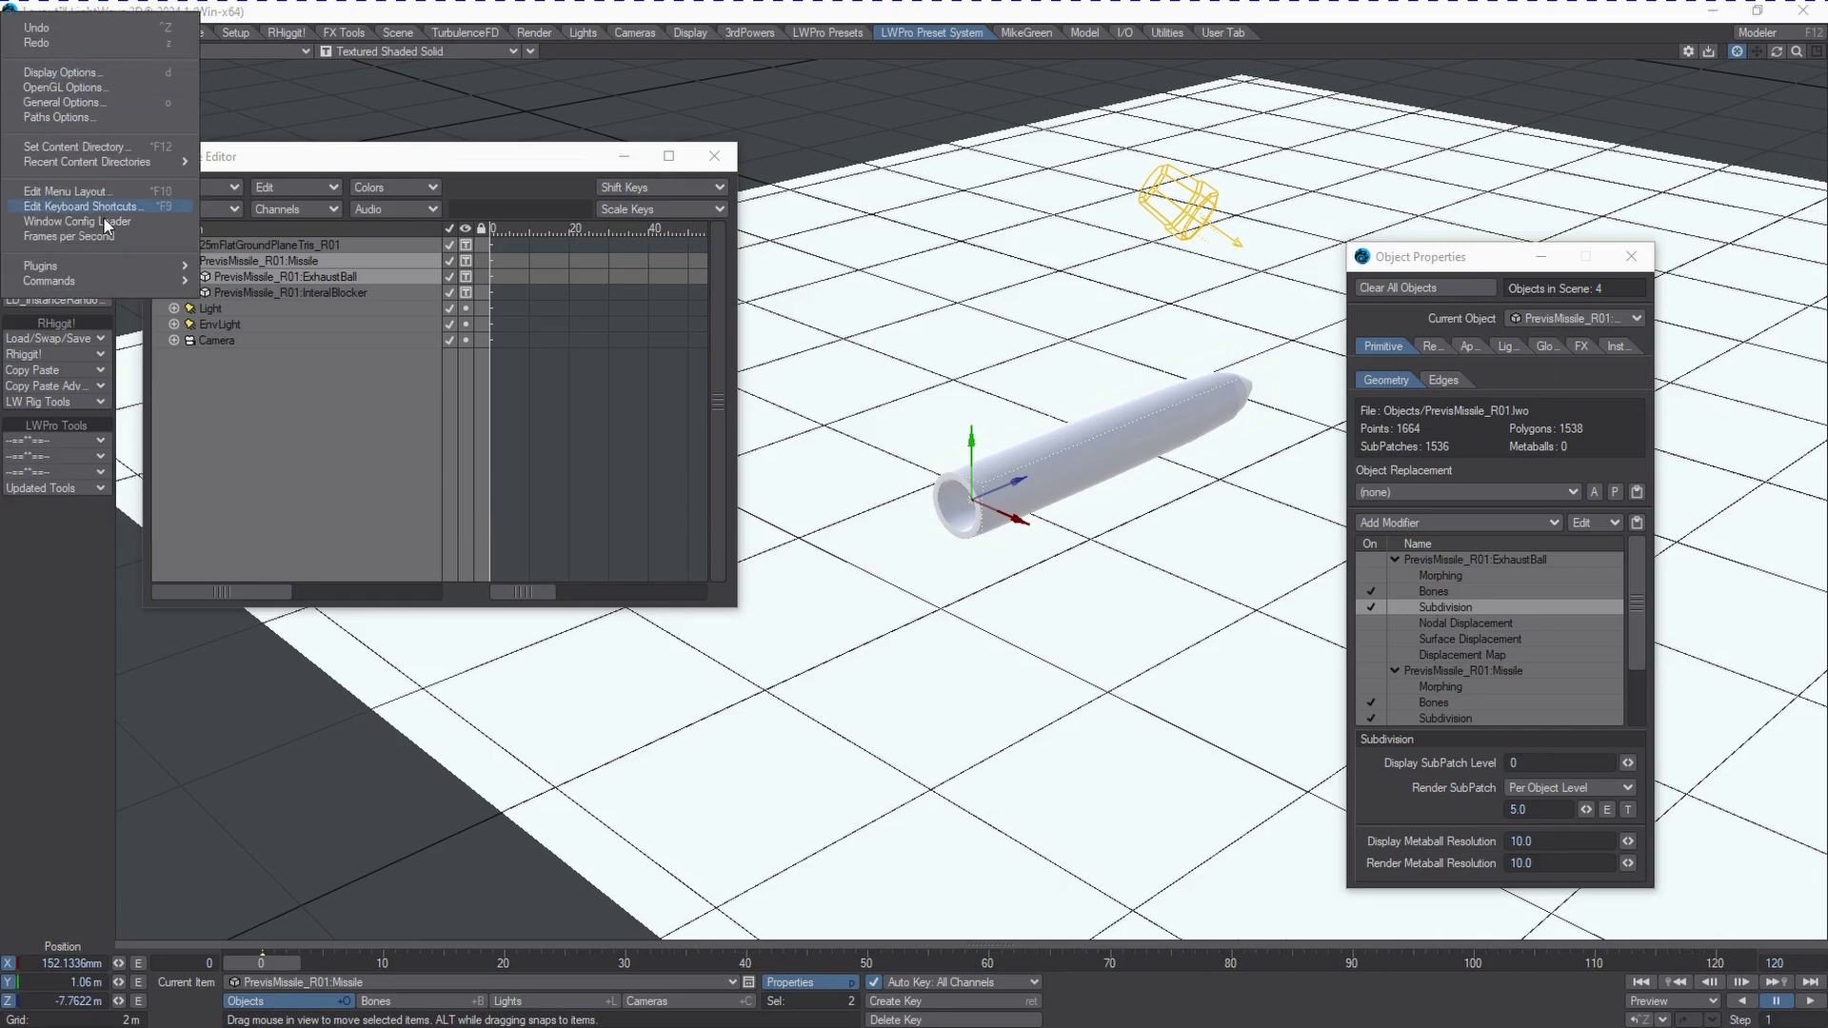
pyautogui.click(111, 192)
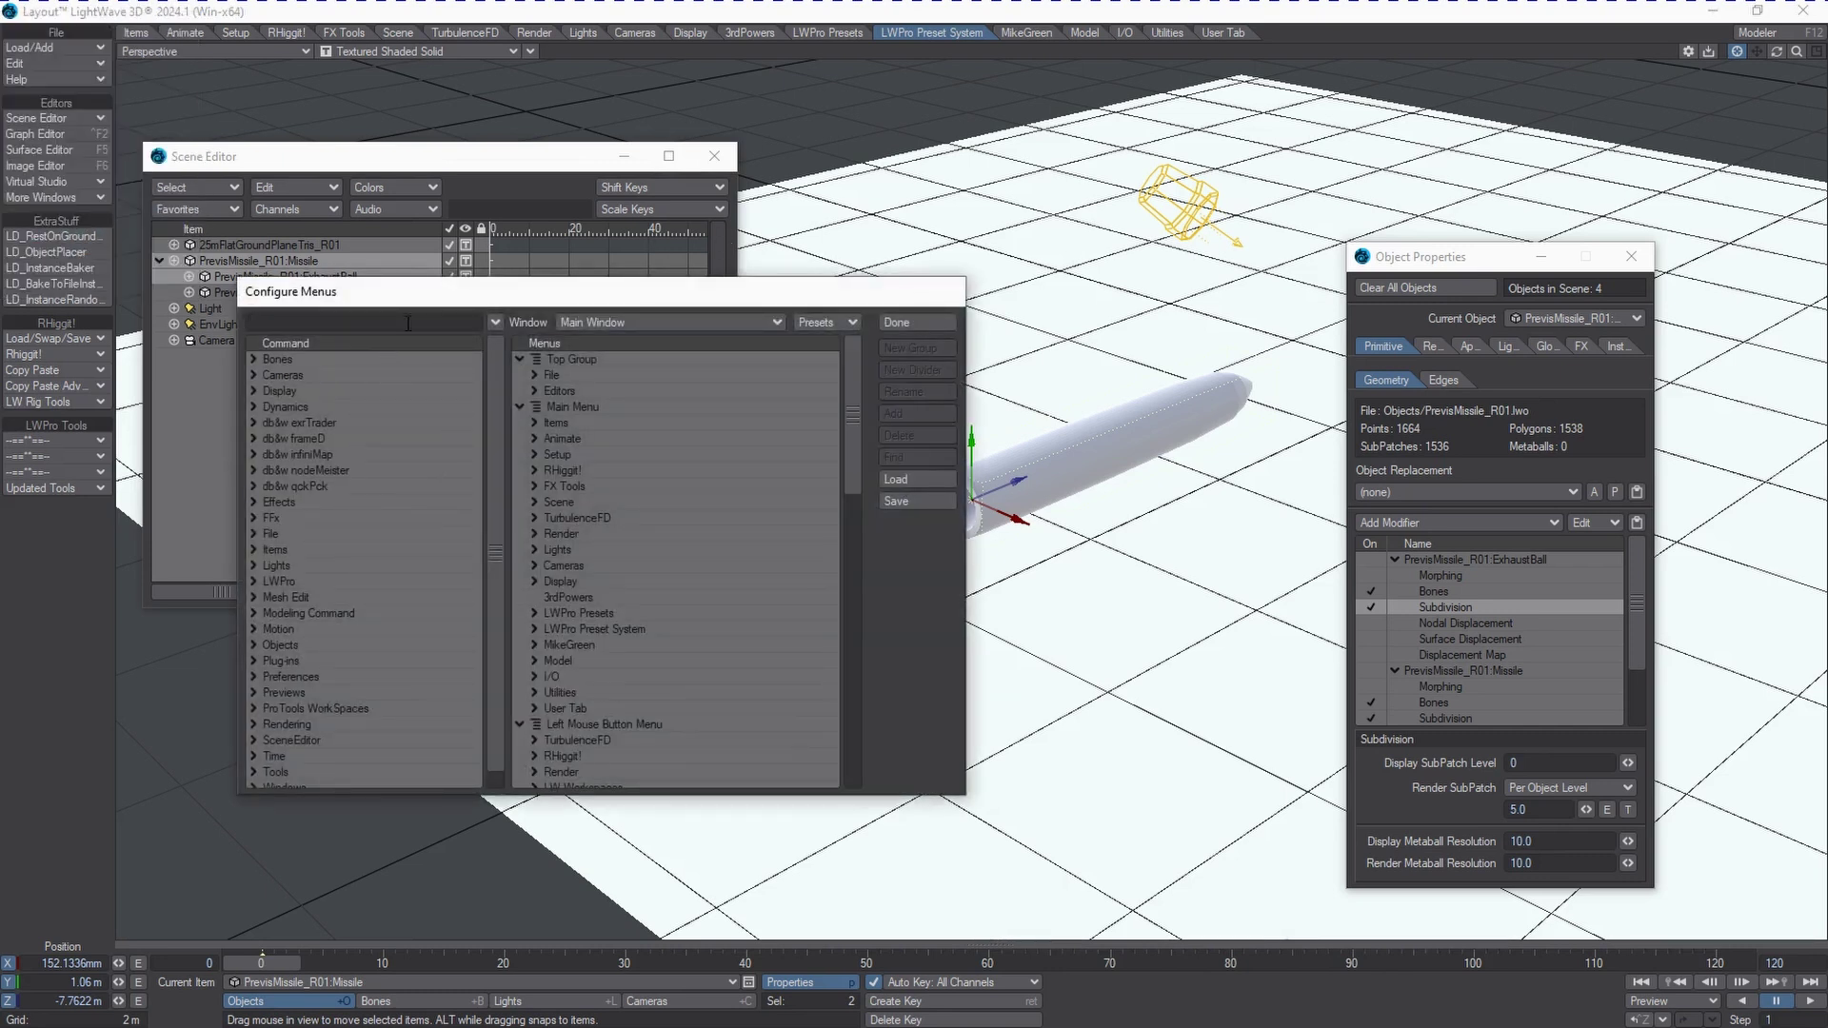
pyautogui.write('LD')
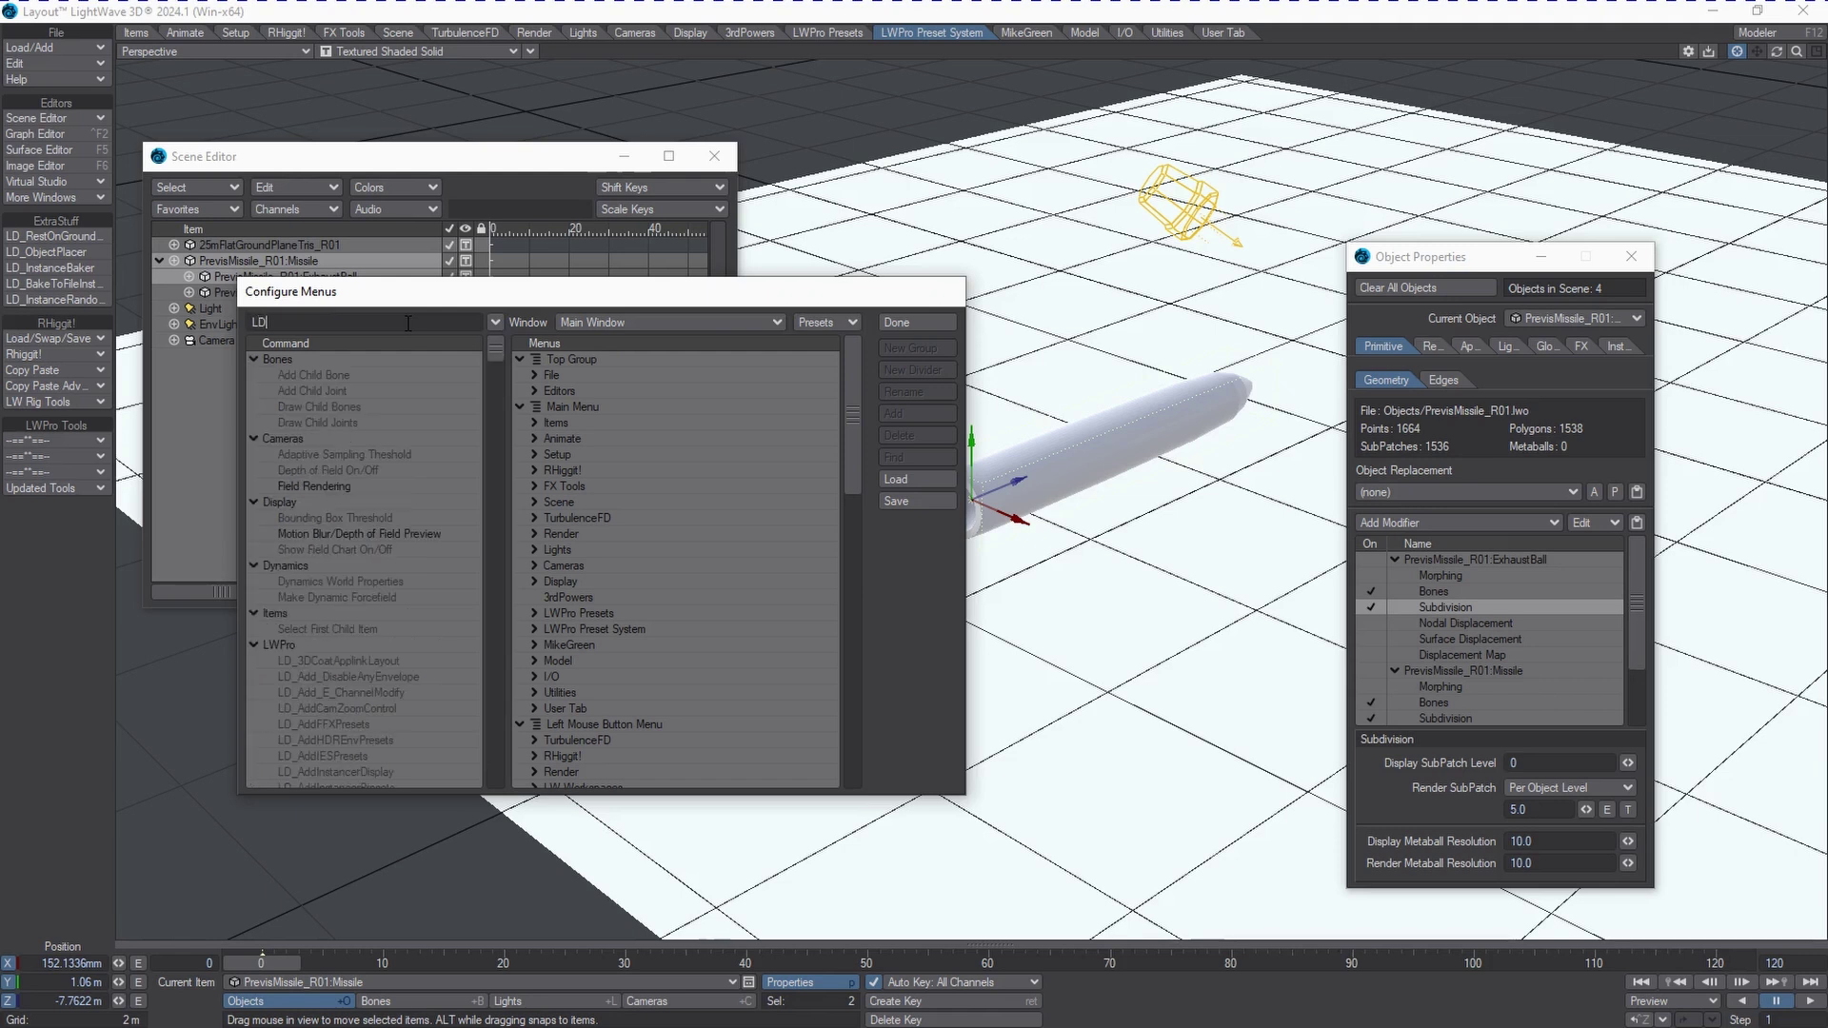
pyautogui.write('_')
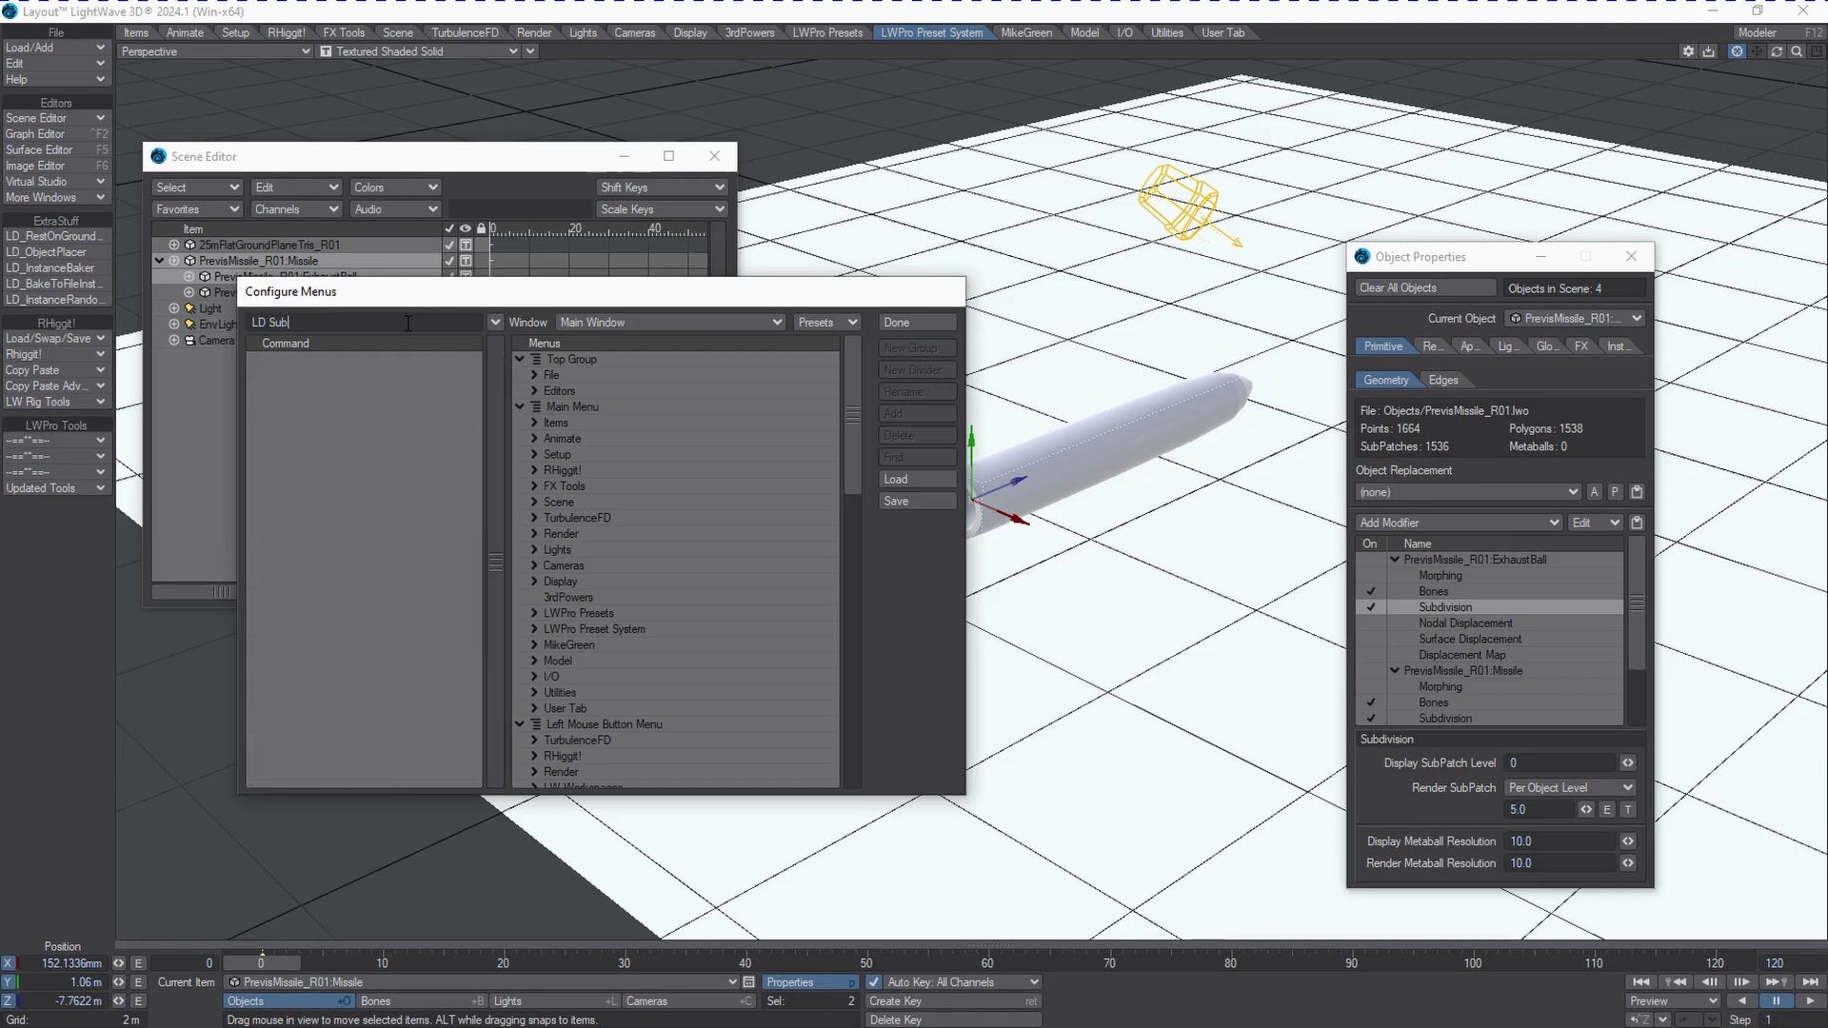
pyautogui.press('BackSpace')
pyautogui.press('BackSpace')
pyautogui.press('BackSpace')
pyautogui.write('Sub')
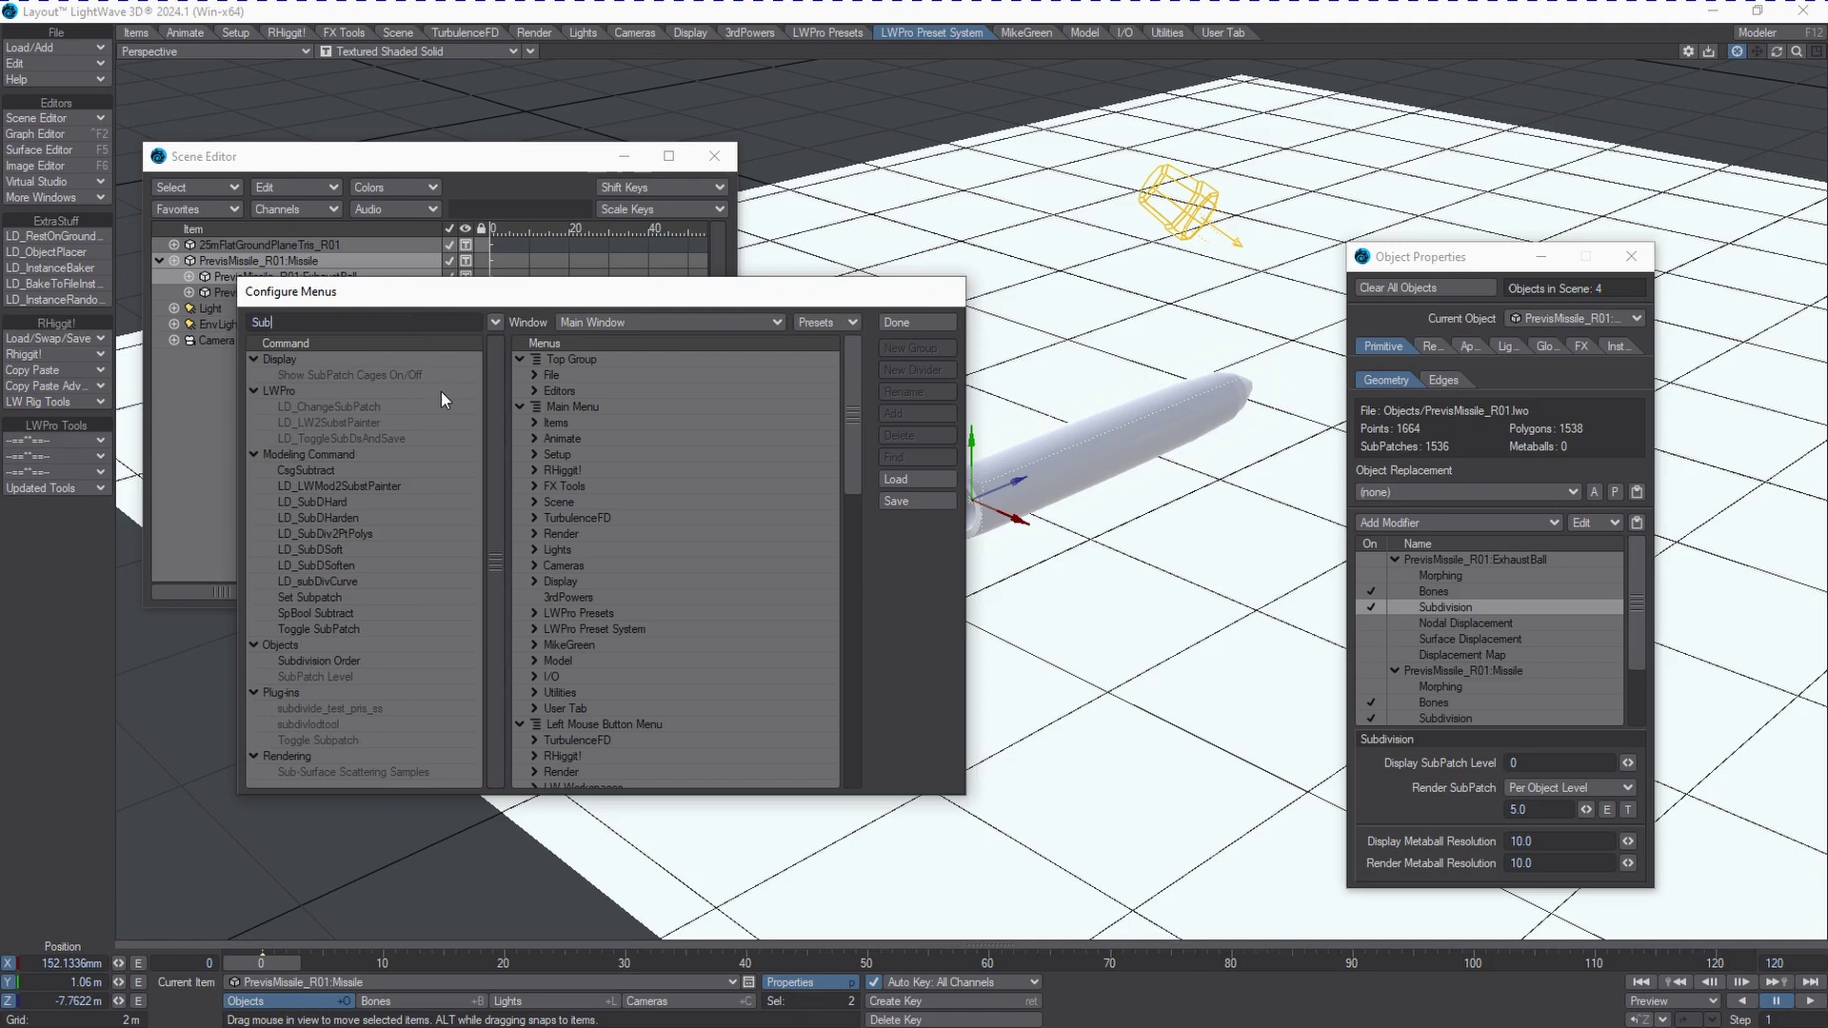
pyautogui.click(325, 404)
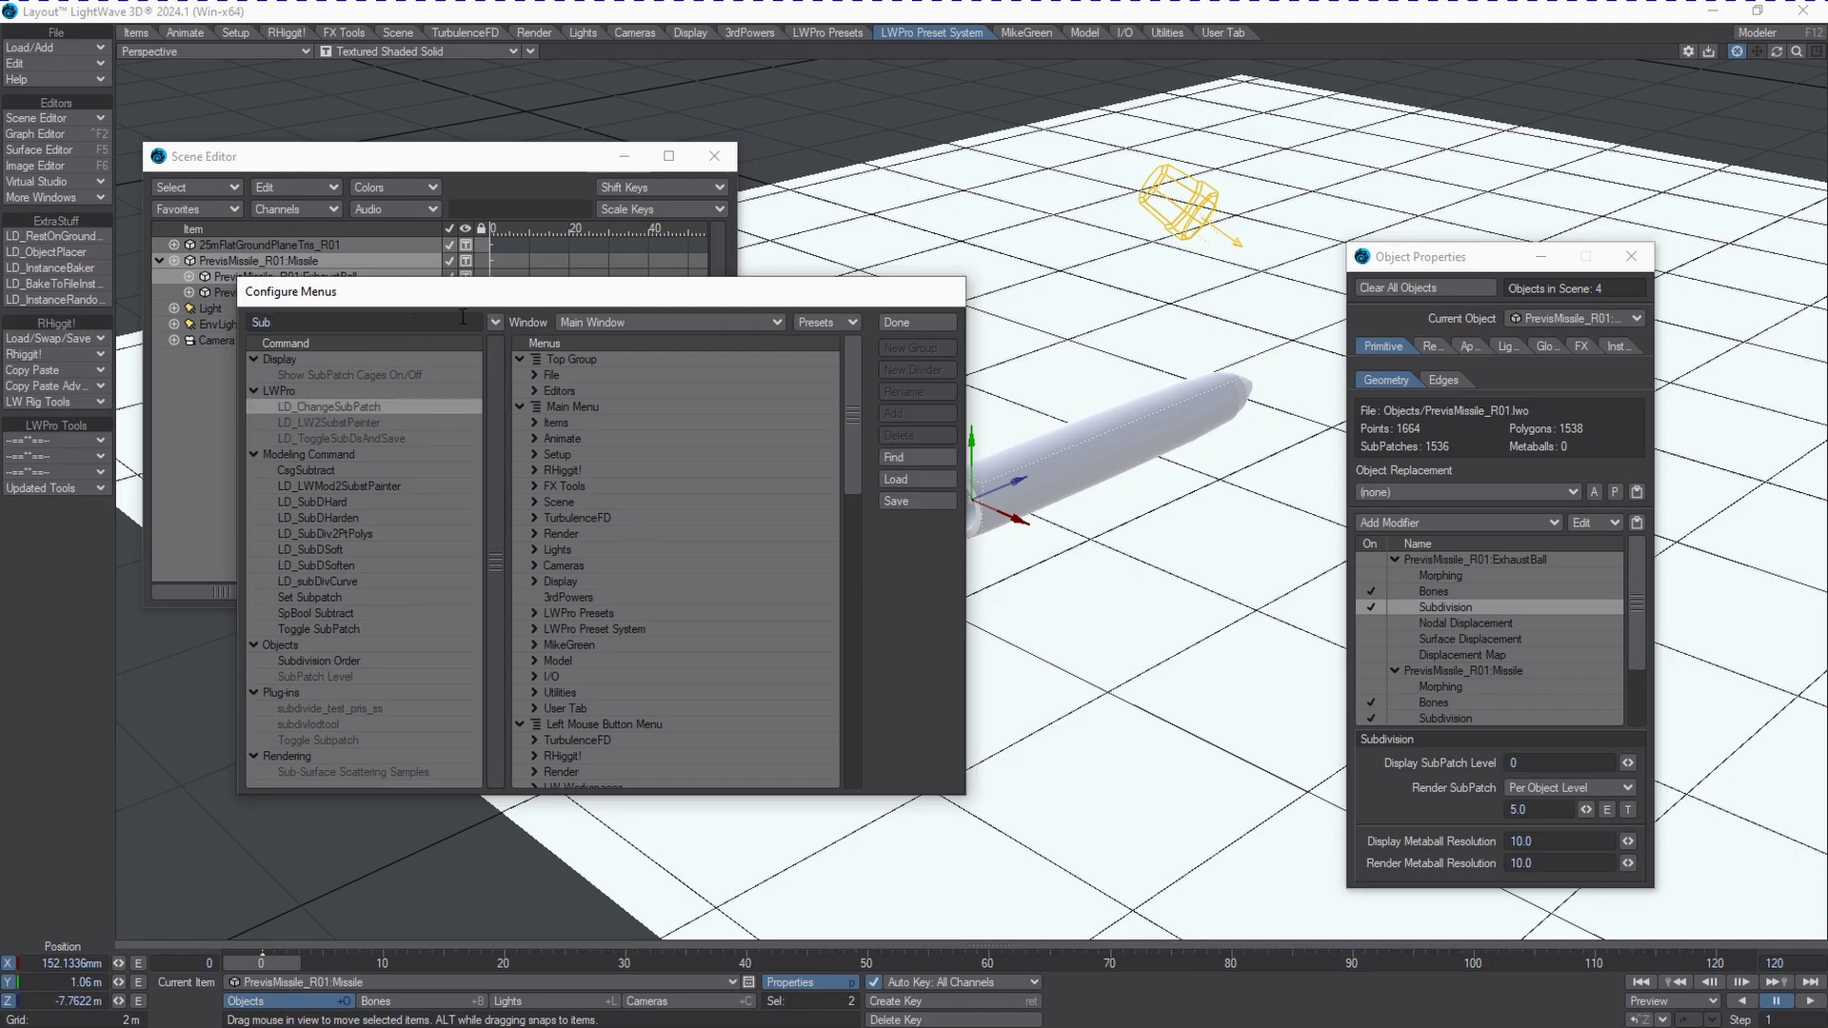